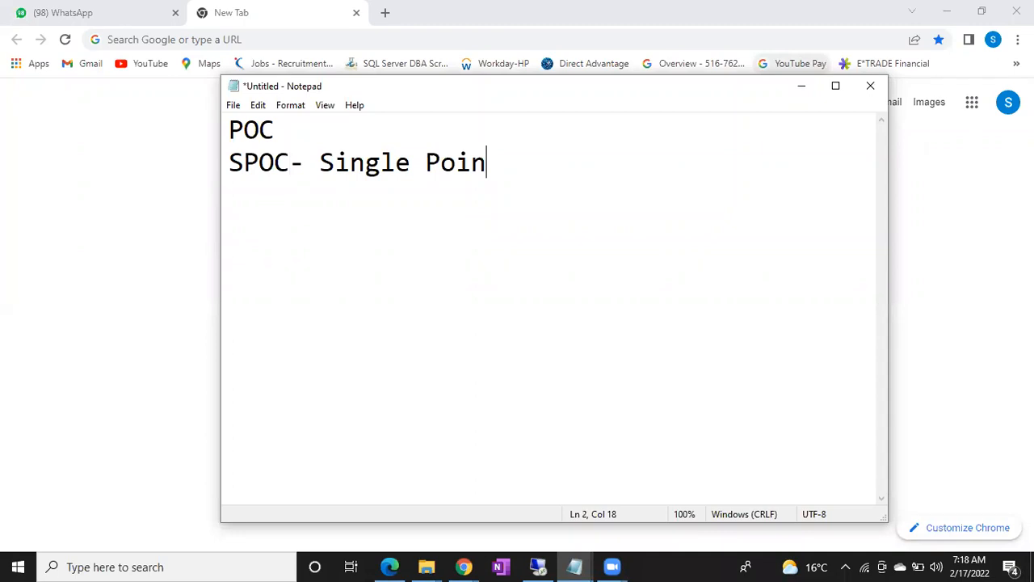
Step: Complete the second note line as "SPOC- Single Point of Contact", then maximize Notepad and add blank lines below it
{"action": "type", "text": "act"}
{"action": "key", "text": "Return"}
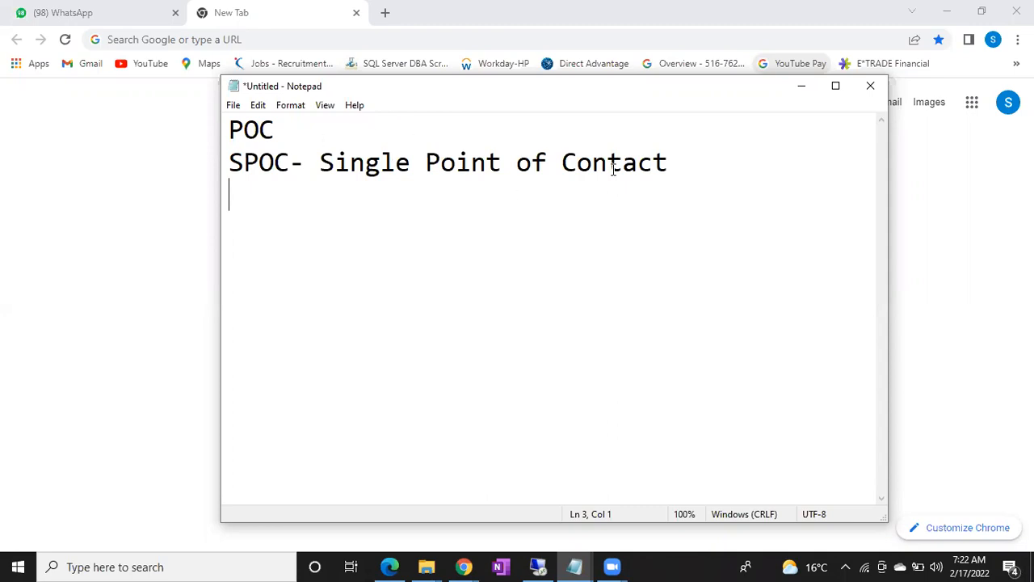
{"action": "left_click", "coordinate": [845, 90]}
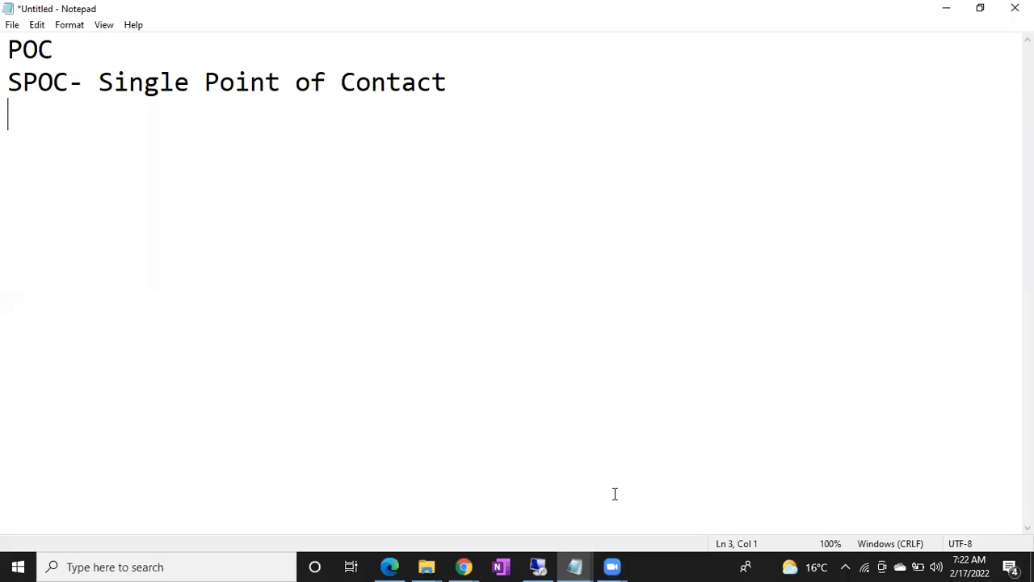
{"action": "key", "text": "Return"}
{"action": "key", "text": "Return"}
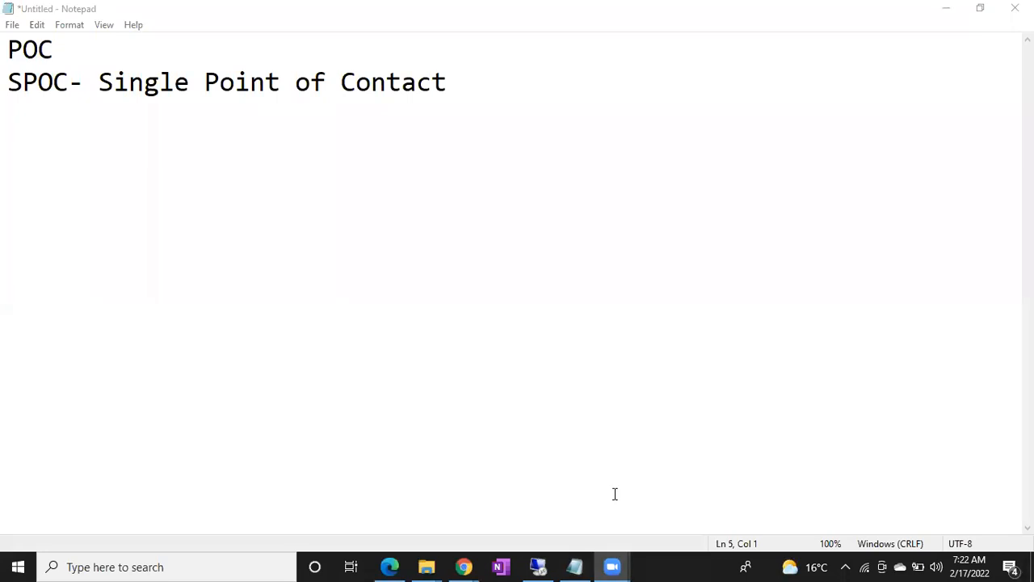
{"action": "left_click", "coordinate": [495, 132]}
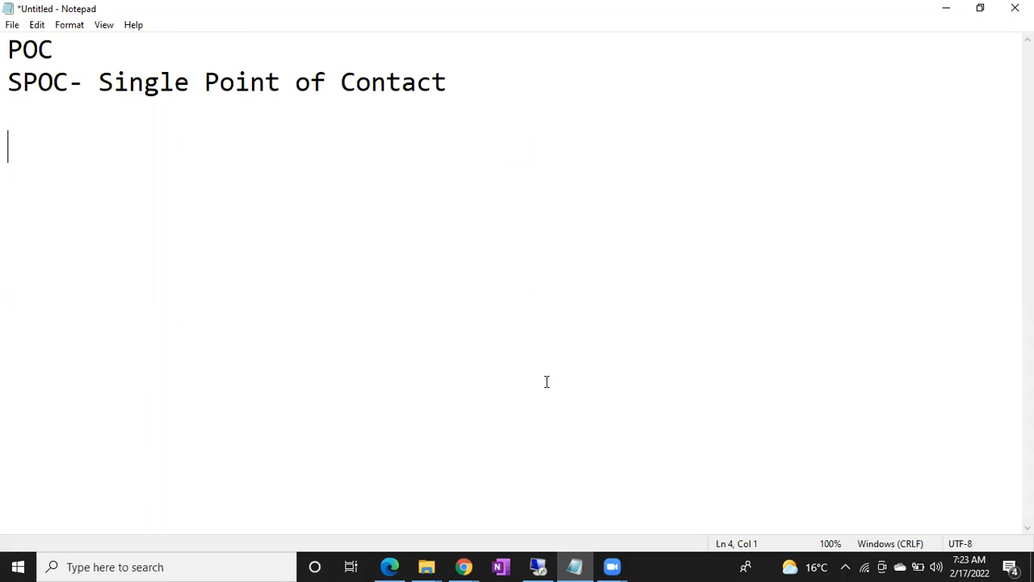
Step: Switch to the remote server session and open Programs and Features with the appwiz.cpl command, maximizing its window
{"action": "left_click", "coordinate": [541, 566]}
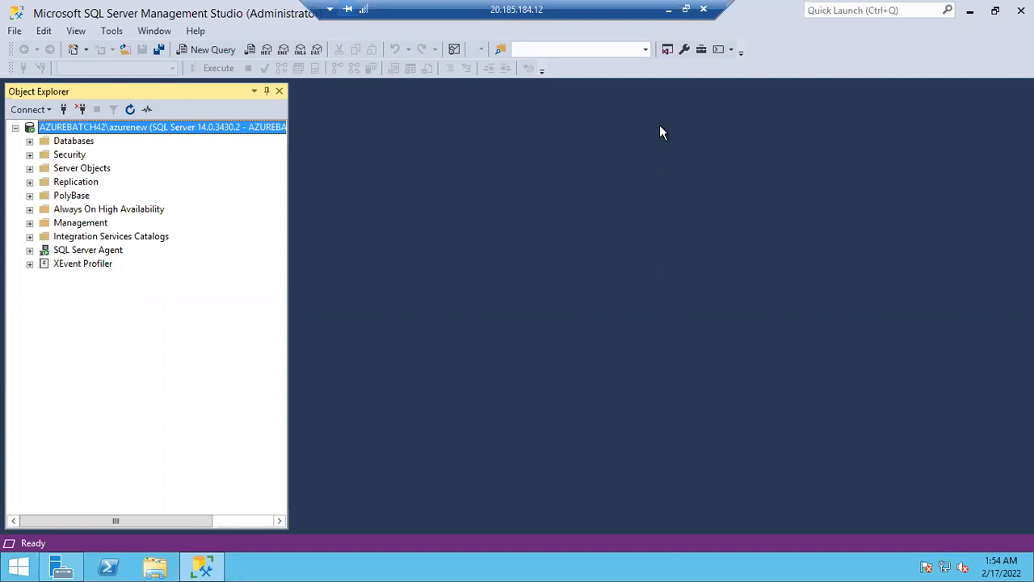
{"action": "left_click_drag", "start_coordinate": [647, 10], "coordinate": [769, 9]}
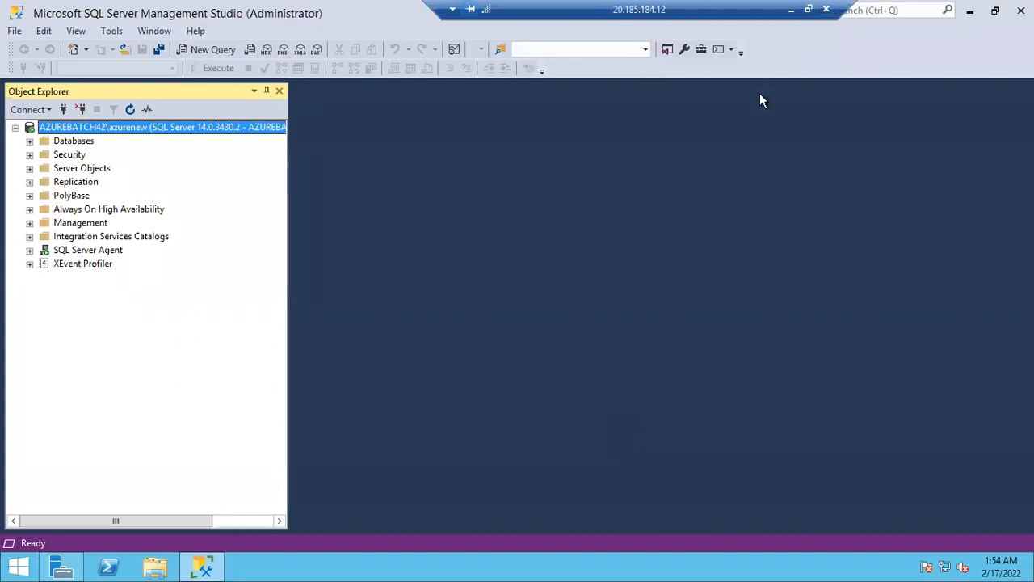
{"action": "key", "text": "super+r"}
{"action": "type", "text": "a"}
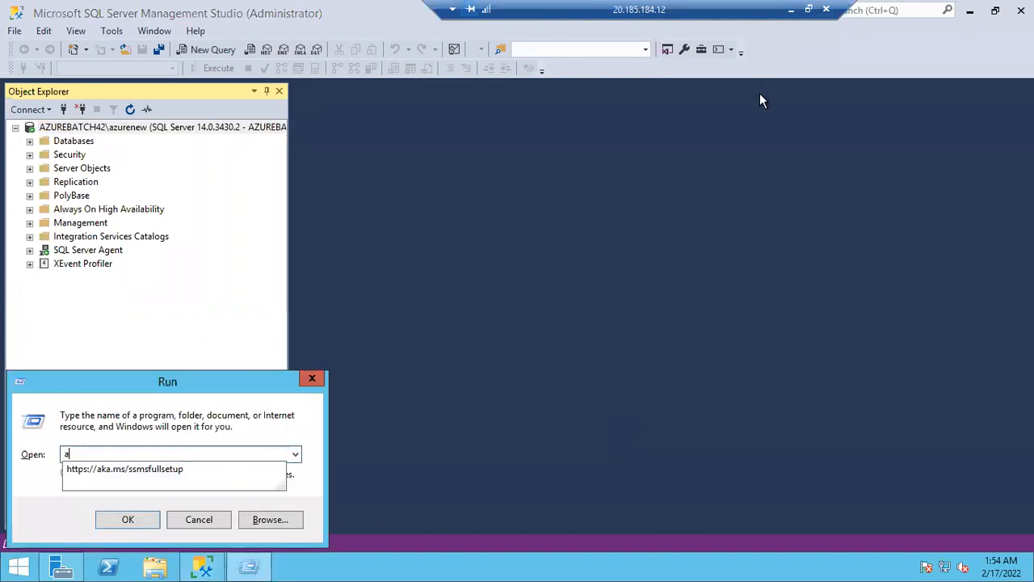
{"action": "type", "text": "ppwi"}
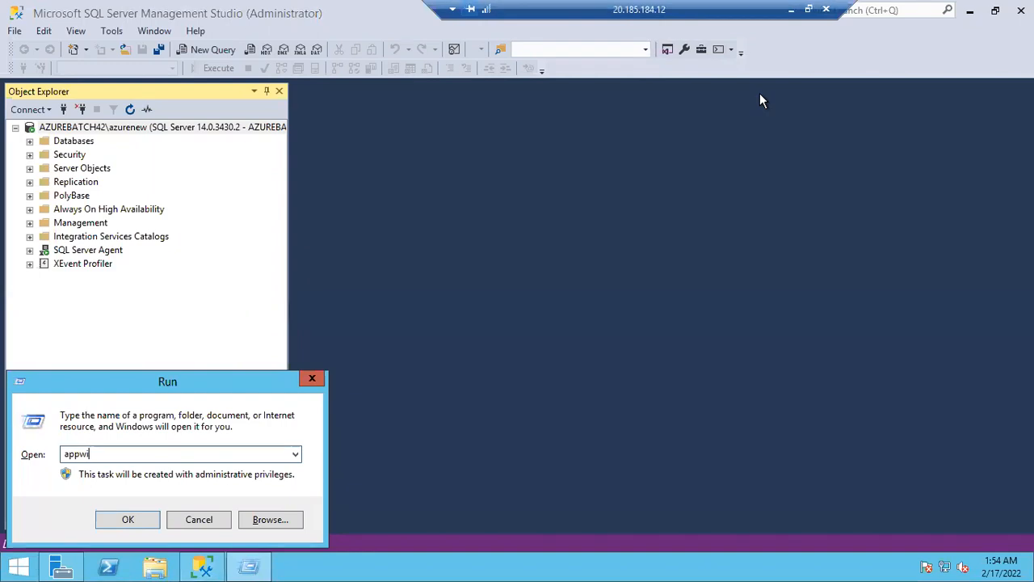
{"action": "type", "text": "z.cpl"}
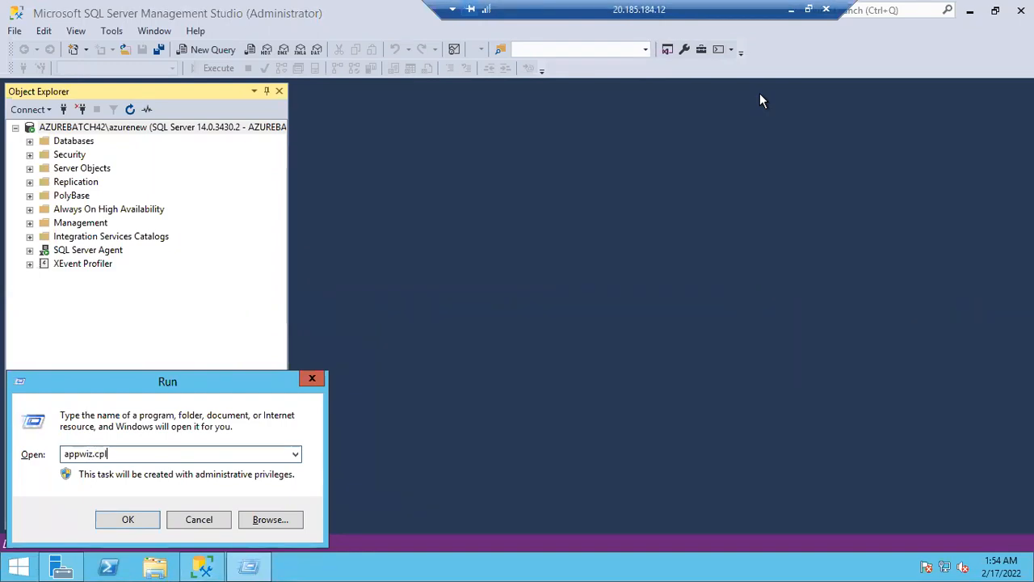
{"action": "key", "text": "Return"}
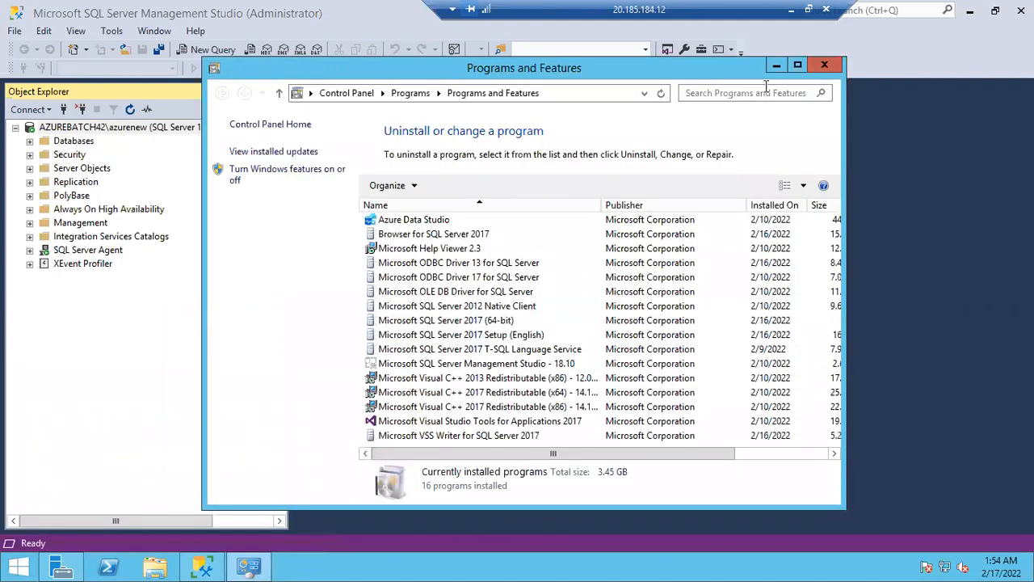
{"action": "left_click", "coordinate": [799, 66]}
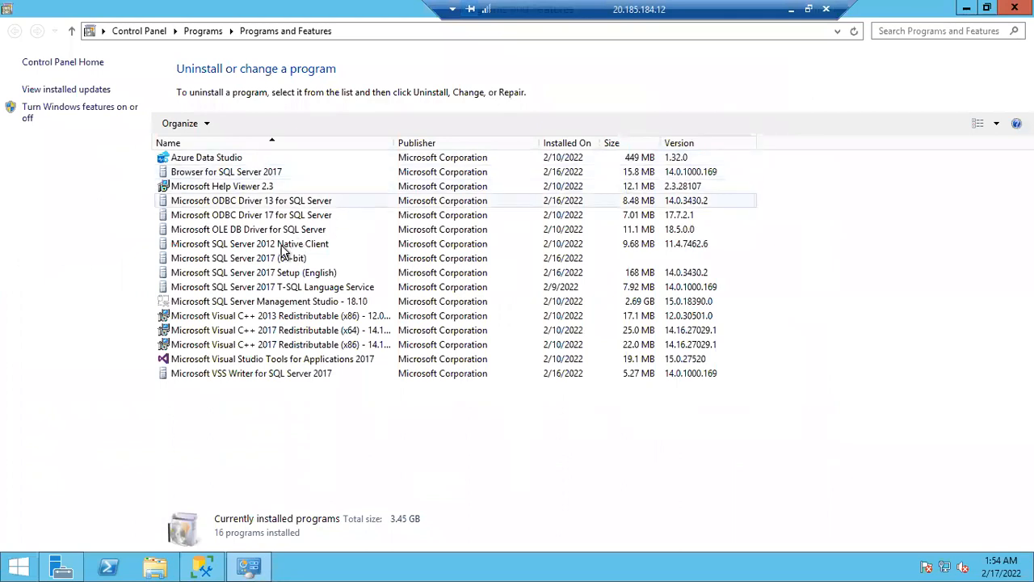
Step: View the installed updates, widen the Name column and select the KB5008084 hotfix for SQL Server 2017
{"action": "left_click", "coordinate": [270, 258]}
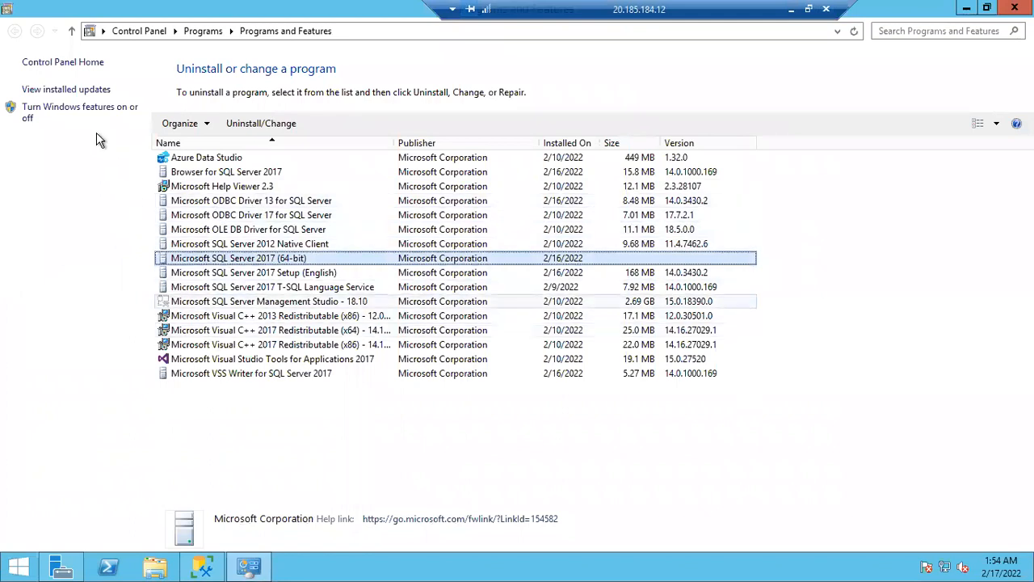
{"action": "left_click", "coordinate": [52, 91]}
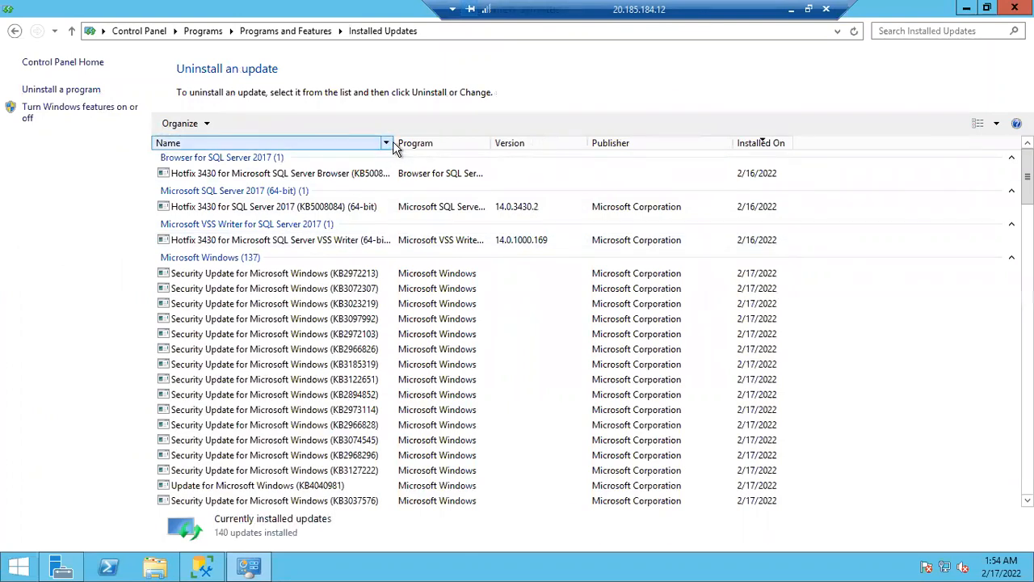
{"action": "left_click_drag", "start_coordinate": [477, 141], "coordinate": [479, 142]}
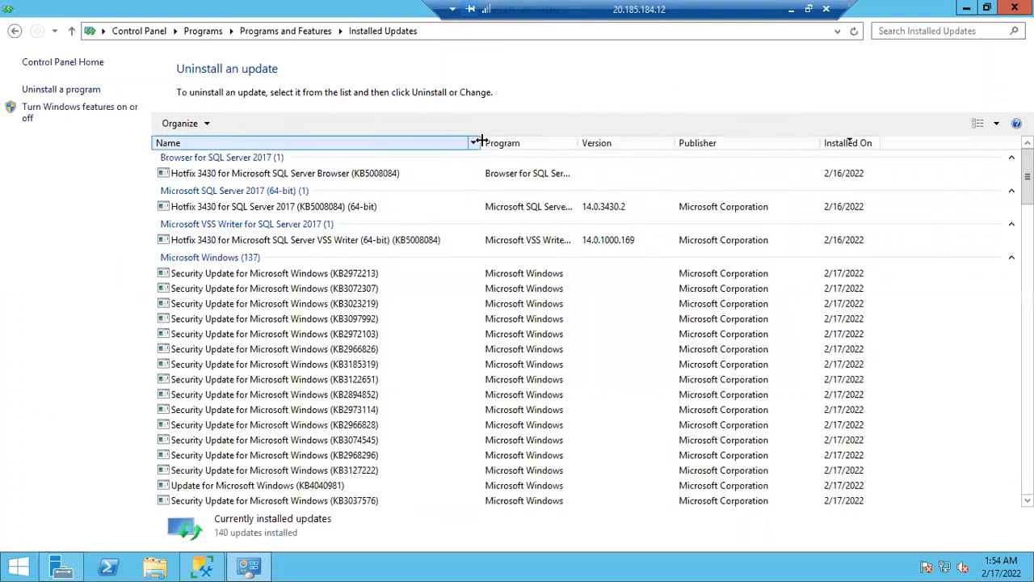
{"action": "left_click", "coordinate": [350, 241]}
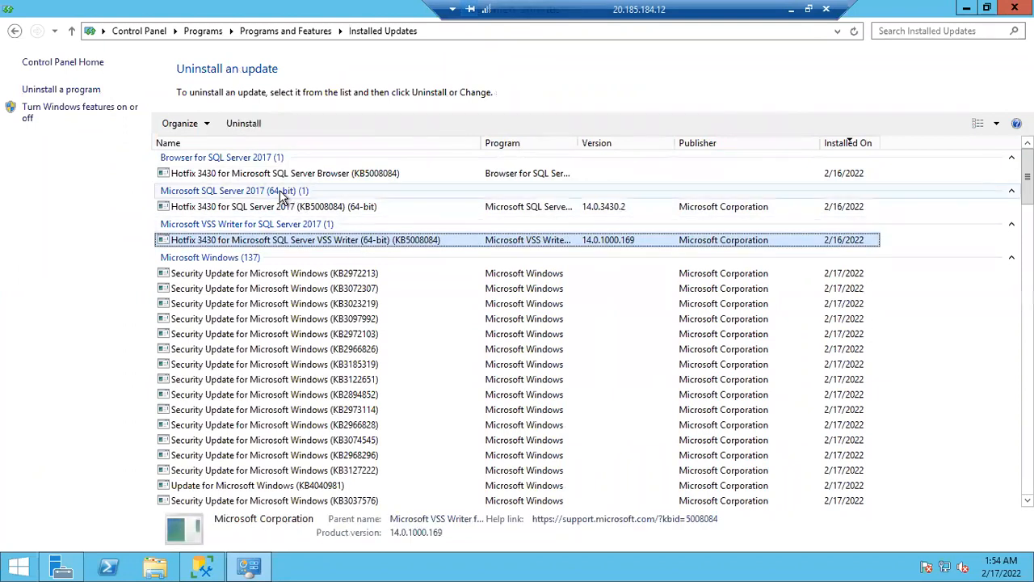
{"action": "left_click", "coordinate": [313, 209]}
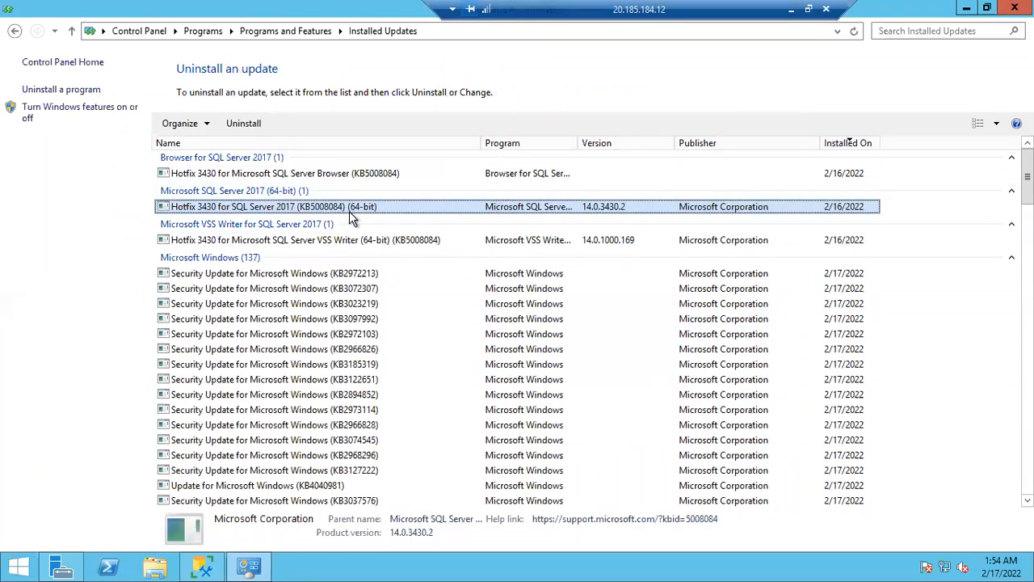
Step: Switch to SQL Server Management Studio and open a new query on the master database
{"action": "left_click", "coordinate": [202, 566]}
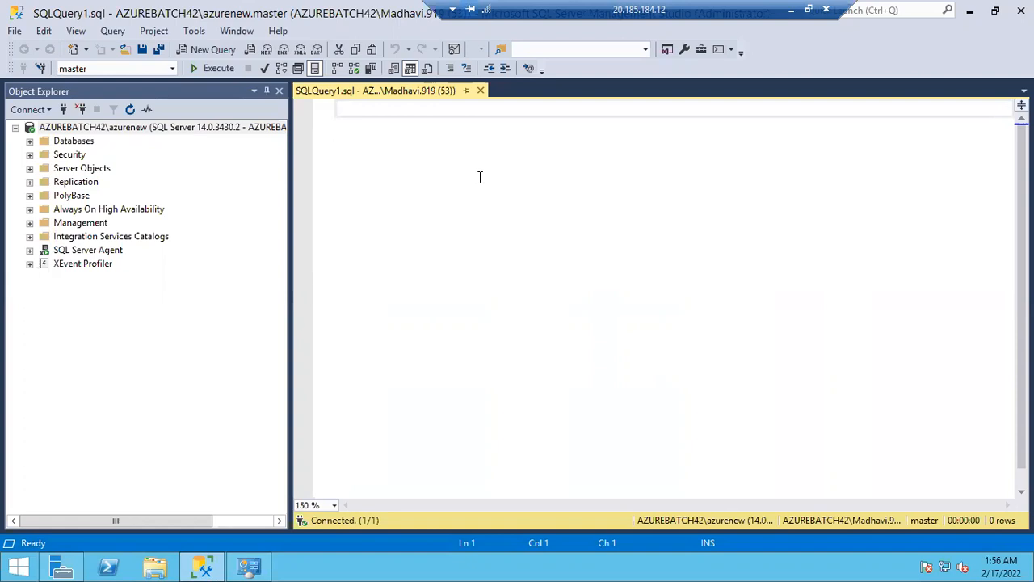
{"action": "type", "text": "select 8fro"}
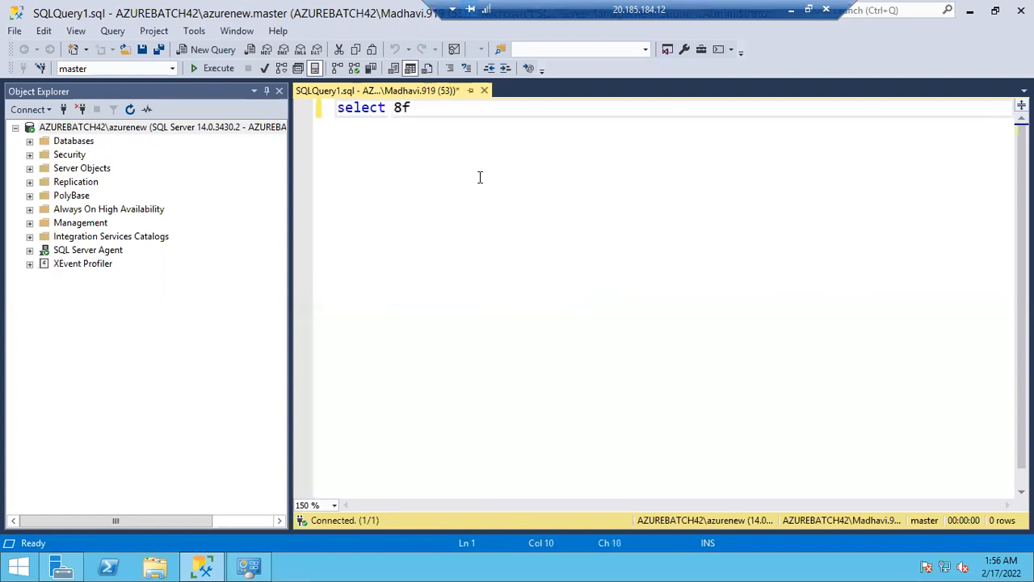
{"action": "key", "text": "BackSpace"}
{"action": "key", "text": "BackSpace"}
{"action": "key", "text": "BackSpace"}
{"action": "key", "text": "BackSpace"}
{"action": "type", "text": "8"}
{"action": "key", "text": "BackSpace"}
{"action": "type", "text": "*from"}
{"action": "key", "text": "ctrl+a"}
{"action": "type", "text": "Select @@version"}
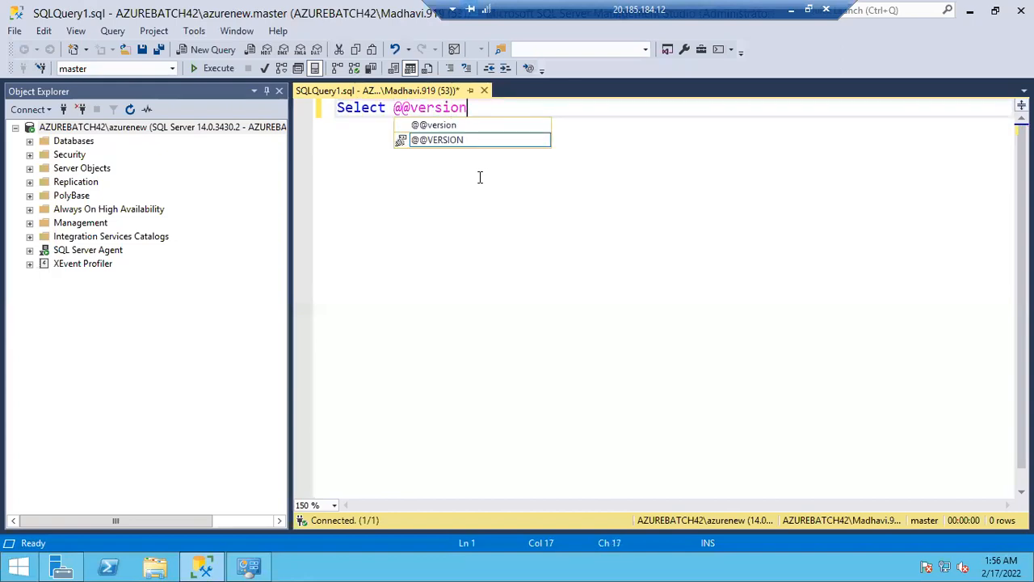
{"action": "key", "text": "Tab"}
{"action": "key", "text": "F5"}
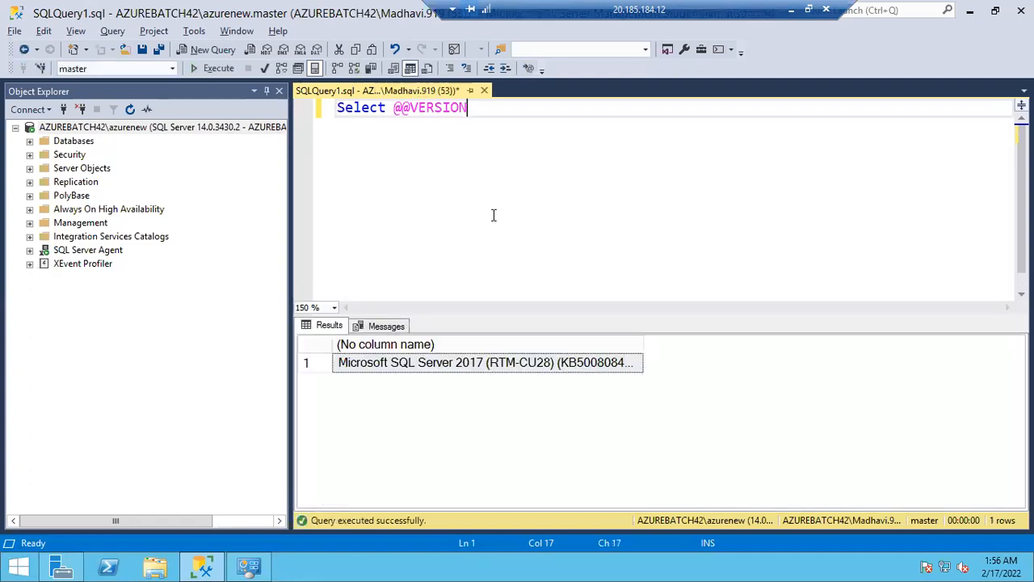
{"action": "double_click", "coordinate": [643, 338]}
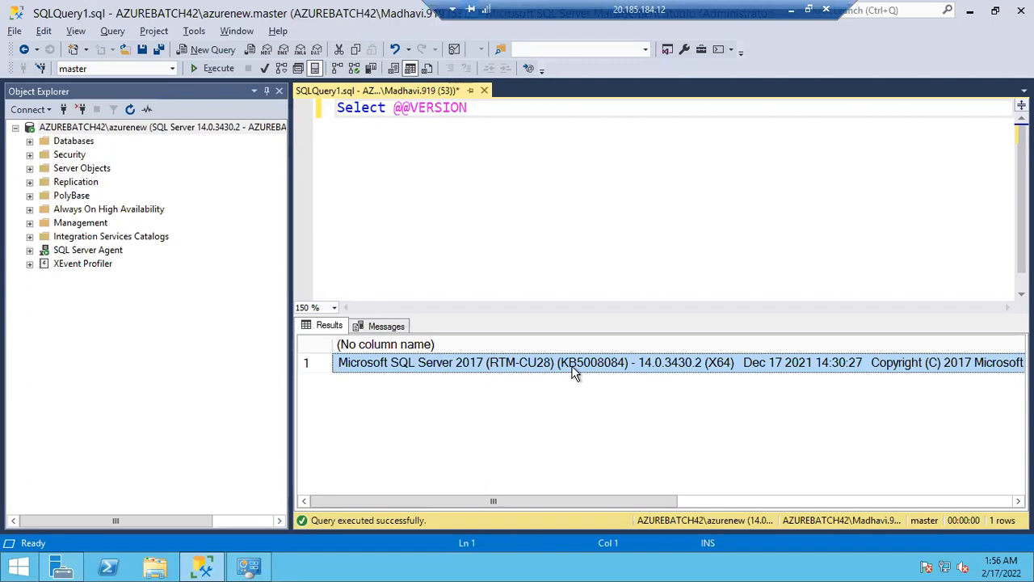
Step: Switch to the installed updates list and examine the KB5008084 hotfix entries for SQL Server Browser, SQL Server 2017 and VSS Writer
{"action": "left_click", "coordinate": [249, 566]}
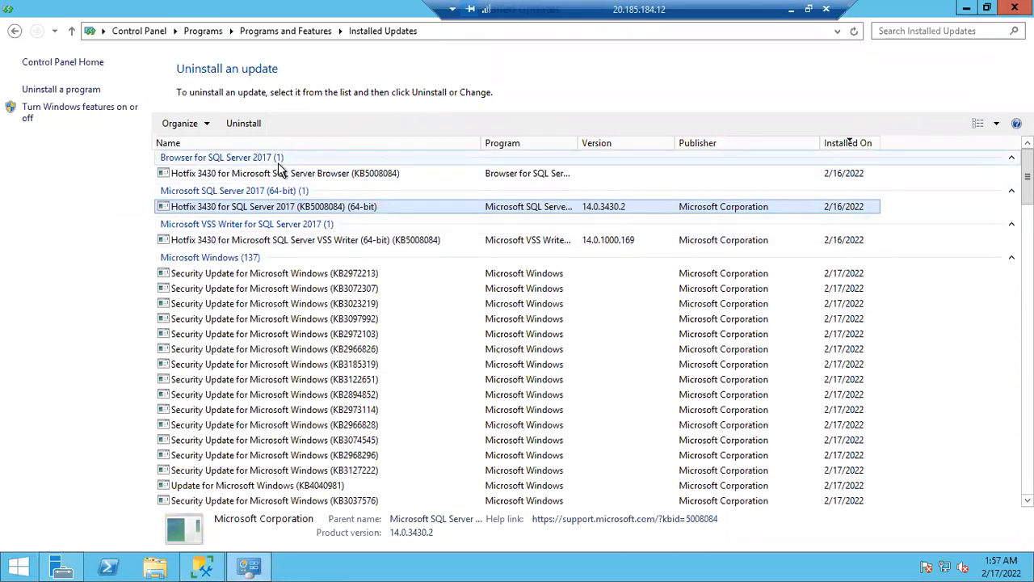
{"action": "left_click", "coordinate": [267, 176]}
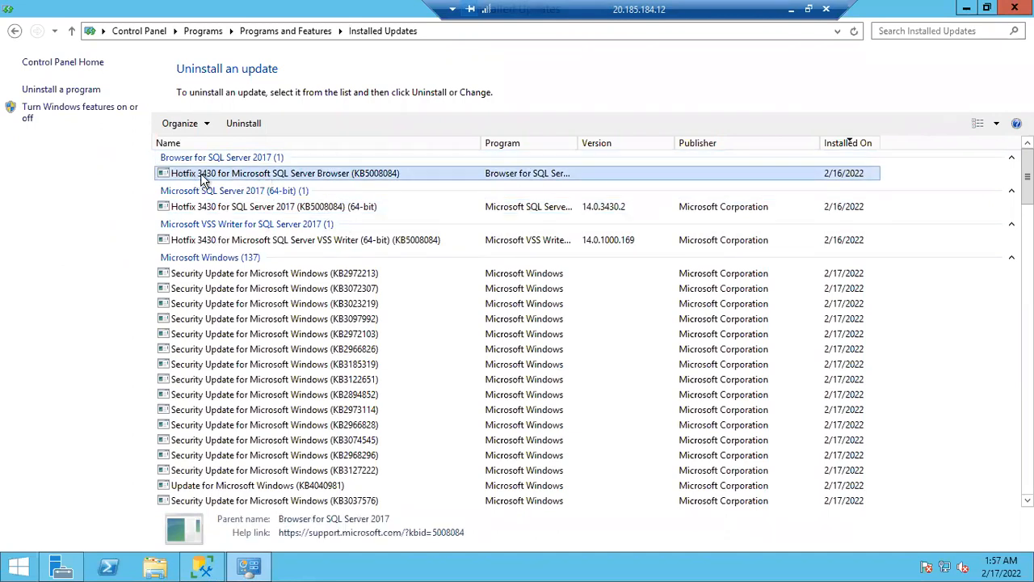
{"action": "left_click", "coordinate": [213, 207]}
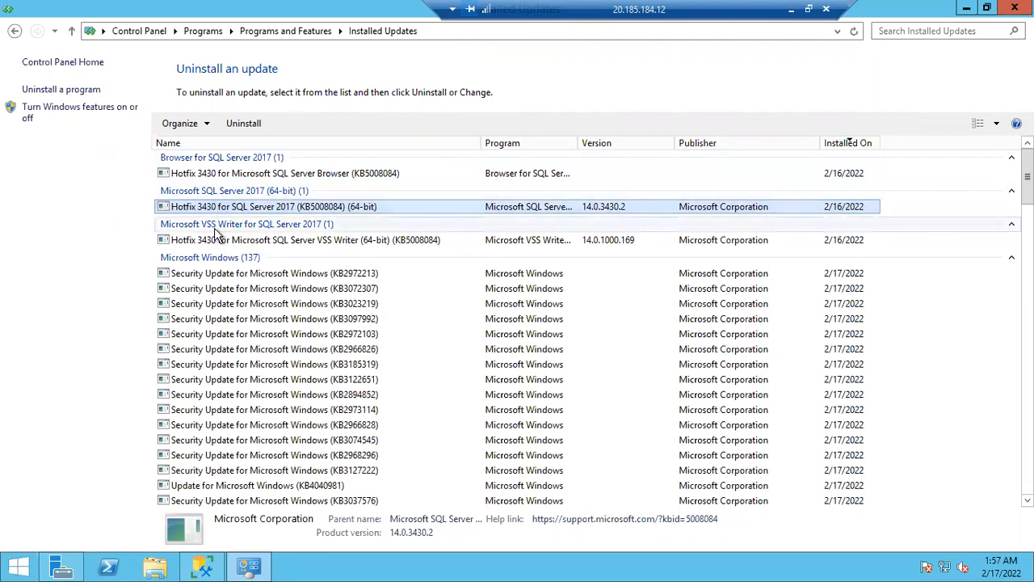
{"action": "left_click", "coordinate": [207, 240]}
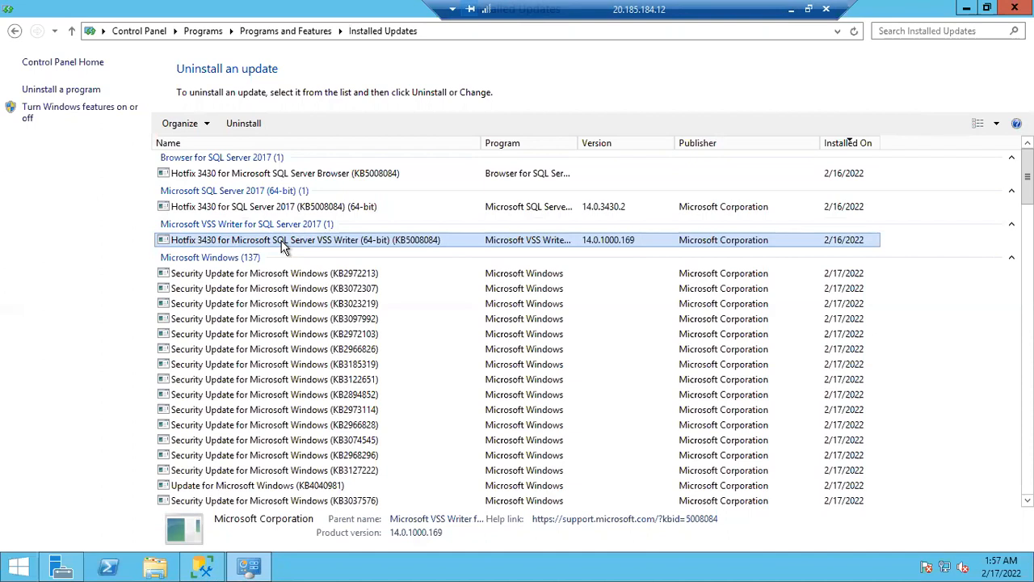
{"action": "left_click", "coordinate": [309, 174]}
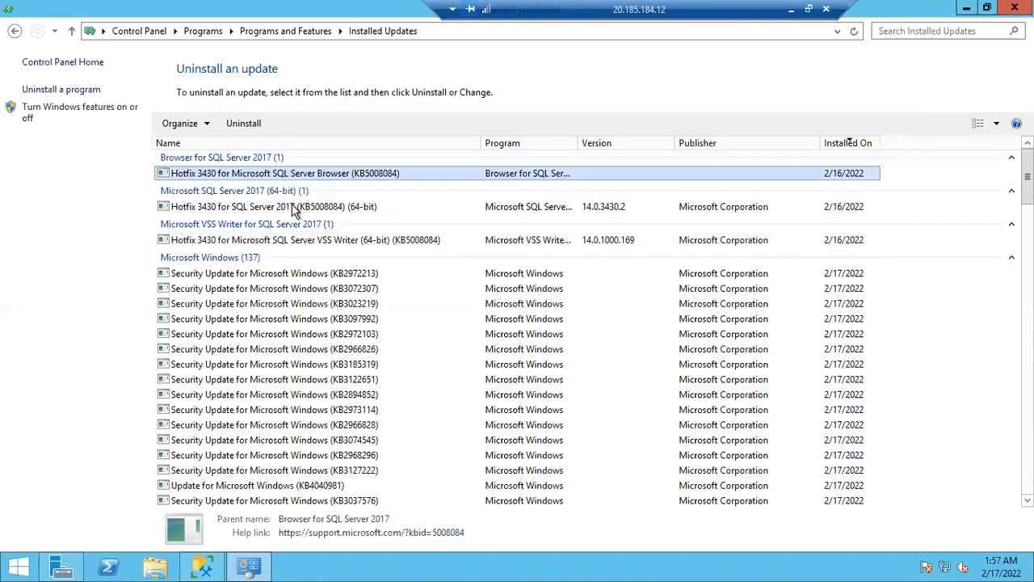
{"action": "left_click", "coordinate": [295, 208]}
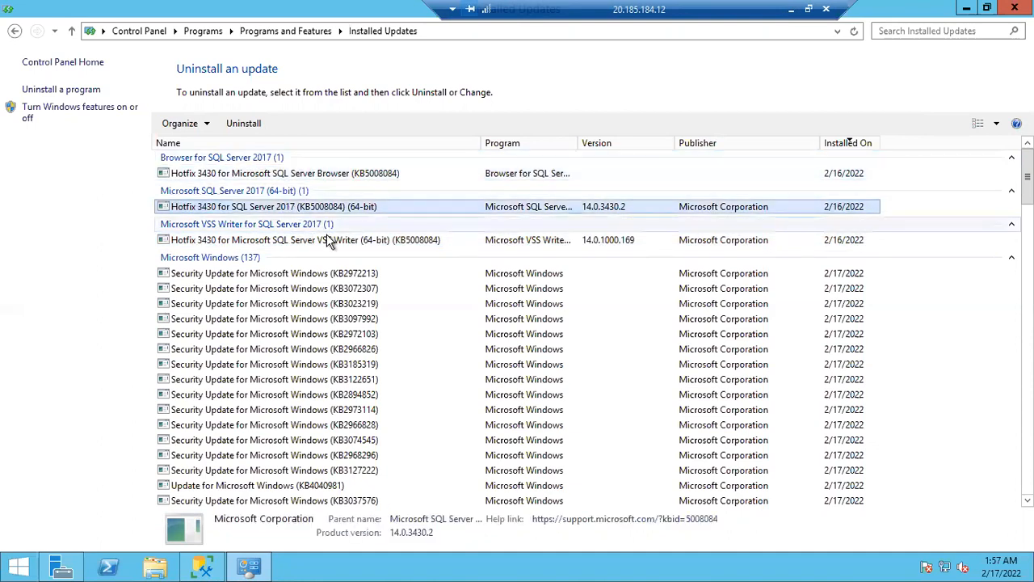
{"action": "left_click", "coordinate": [329, 241]}
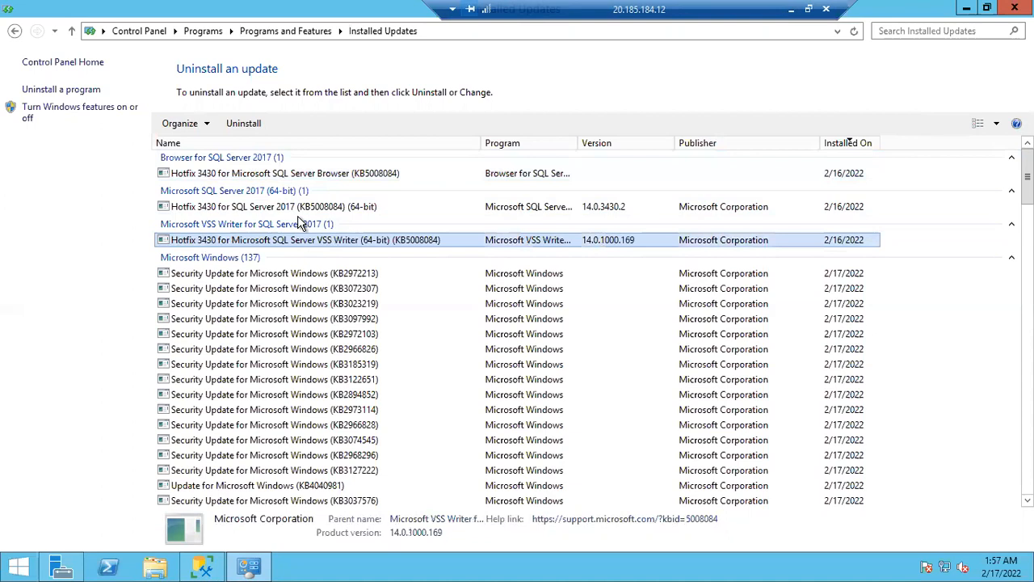
{"action": "left_click", "coordinate": [287, 207]}
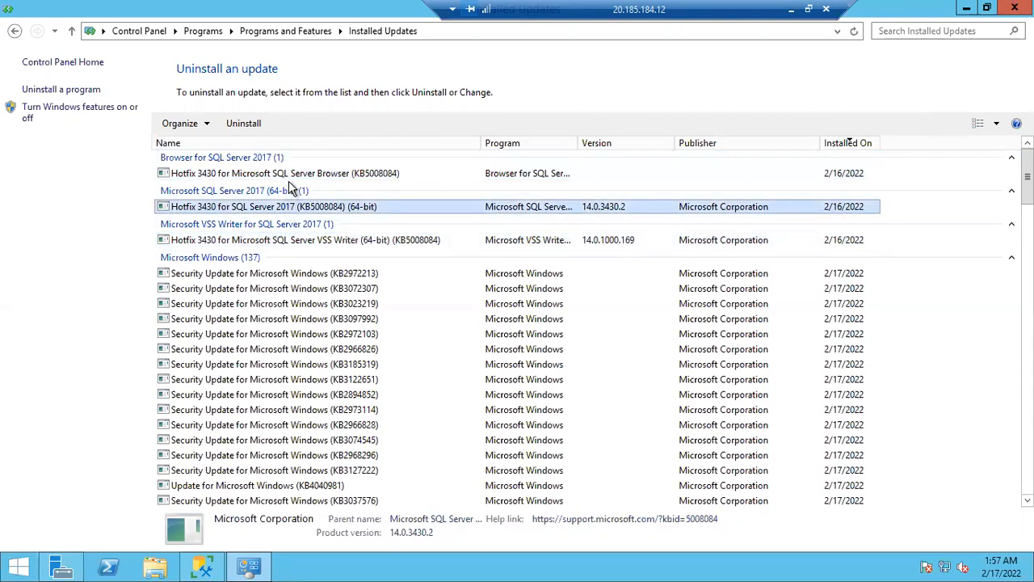
{"action": "left_click", "coordinate": [288, 175]}
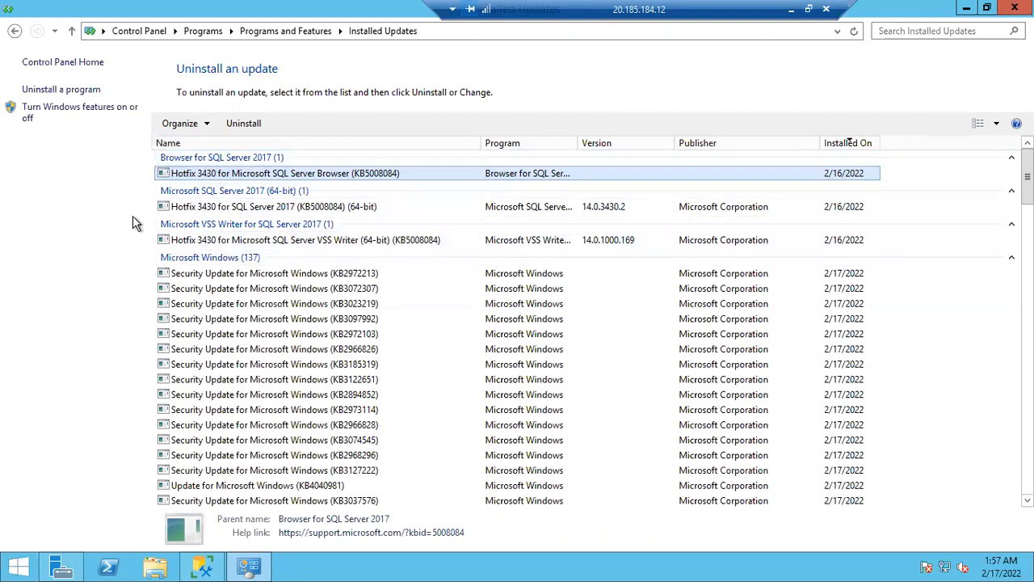
{"action": "left_click", "coordinate": [249, 211]}
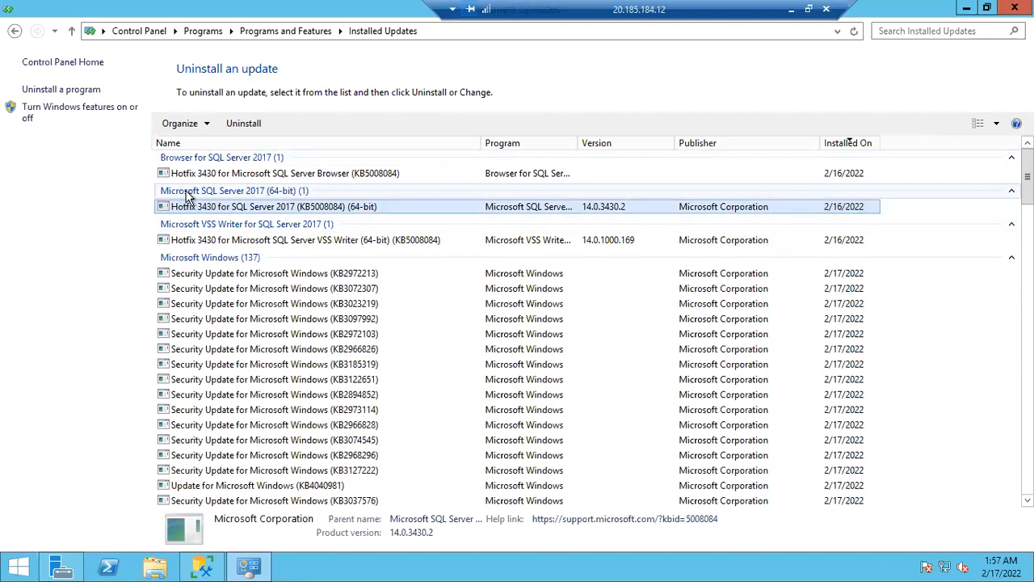
{"action": "left_click", "coordinate": [250, 179]}
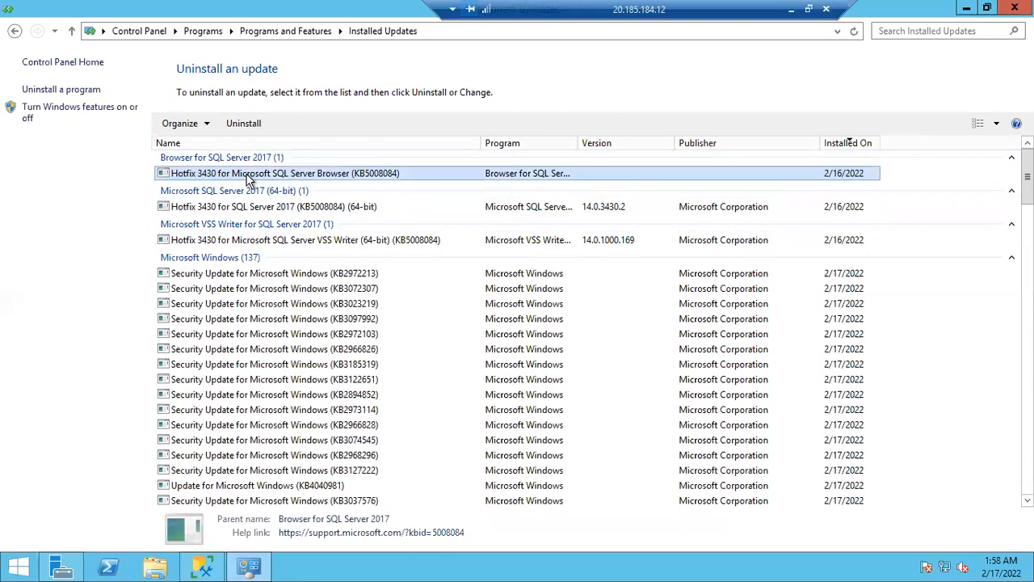
{"action": "left_click", "coordinate": [217, 210]}
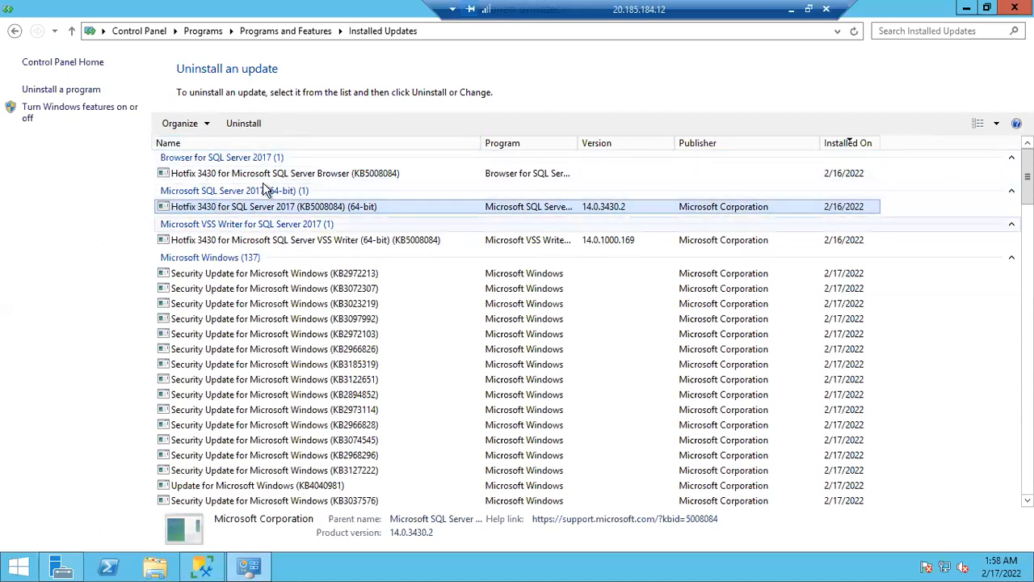
Step: Switch back to SQL Server Management Studio and select the azurenew server instance in Object Explorer
{"action": "left_click", "coordinate": [202, 566]}
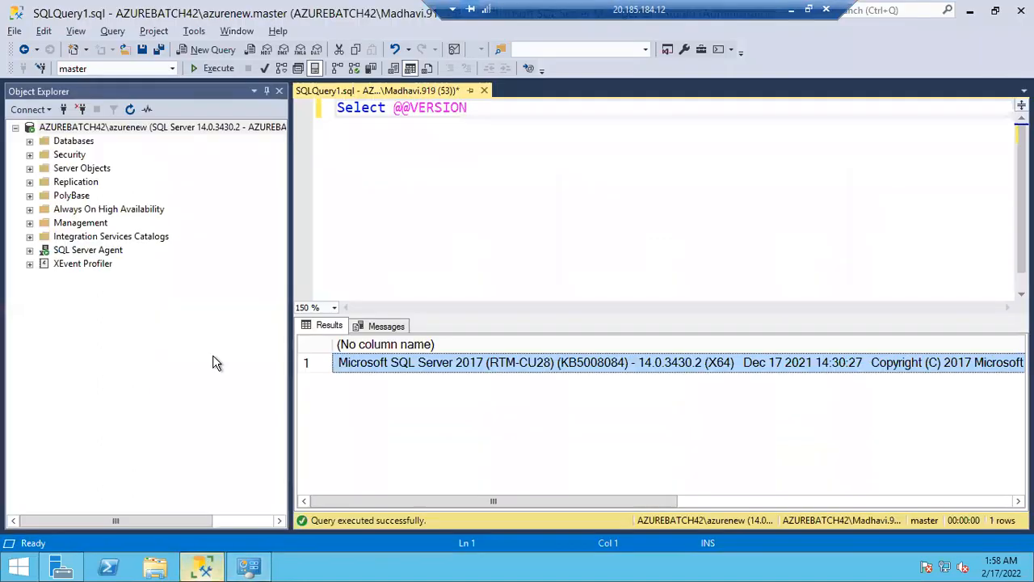
{"action": "left_click", "coordinate": [225, 130]}
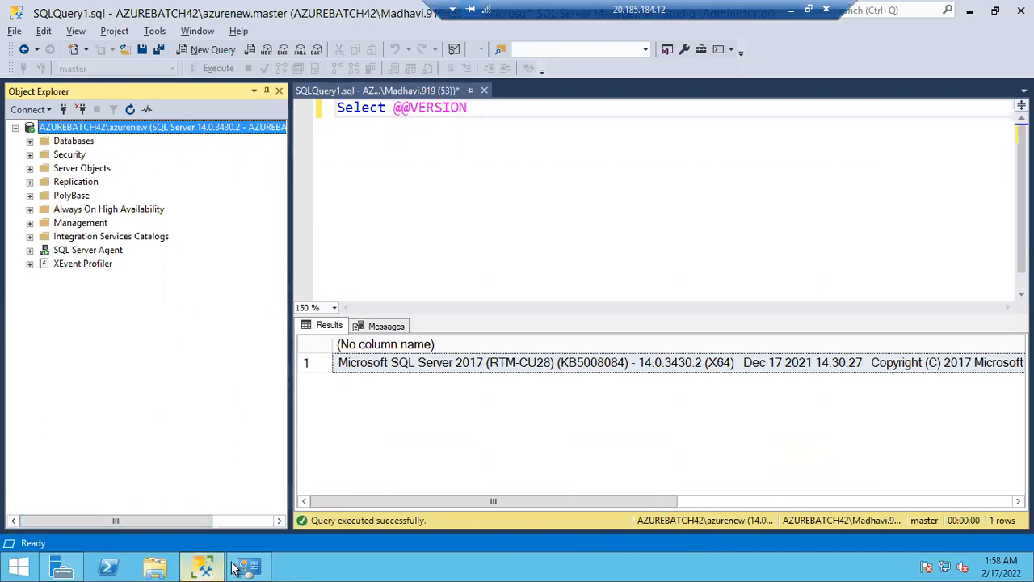
Step: Switch to SQL Server Management Studio, connect Object Explorer to AZUREBATCH42\MADHU_AZURE with Windows Authentication, and disconnect the azurenew instance
{"action": "left_click", "coordinate": [204, 567]}
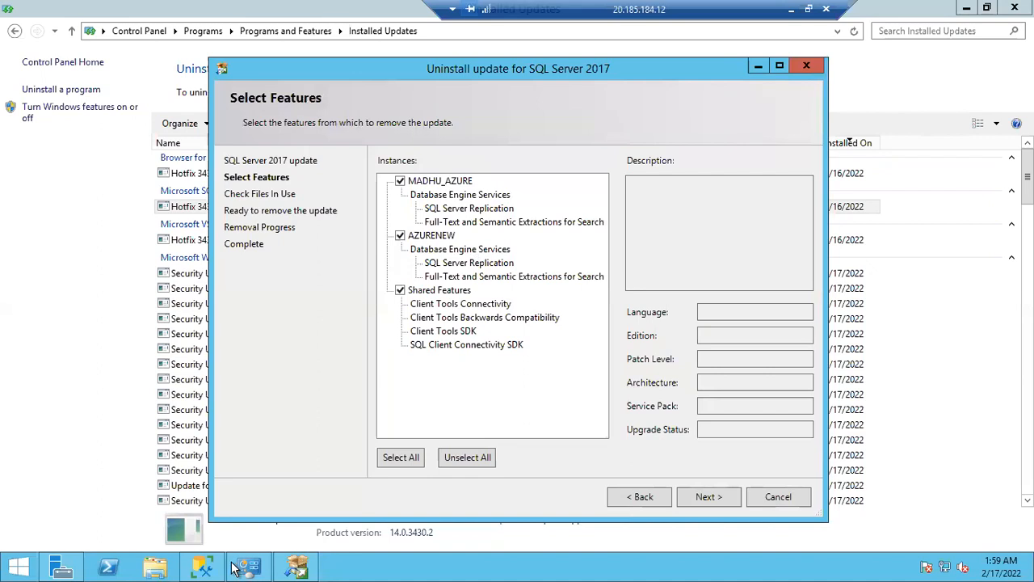
{"action": "left_click", "coordinate": [202, 565]}
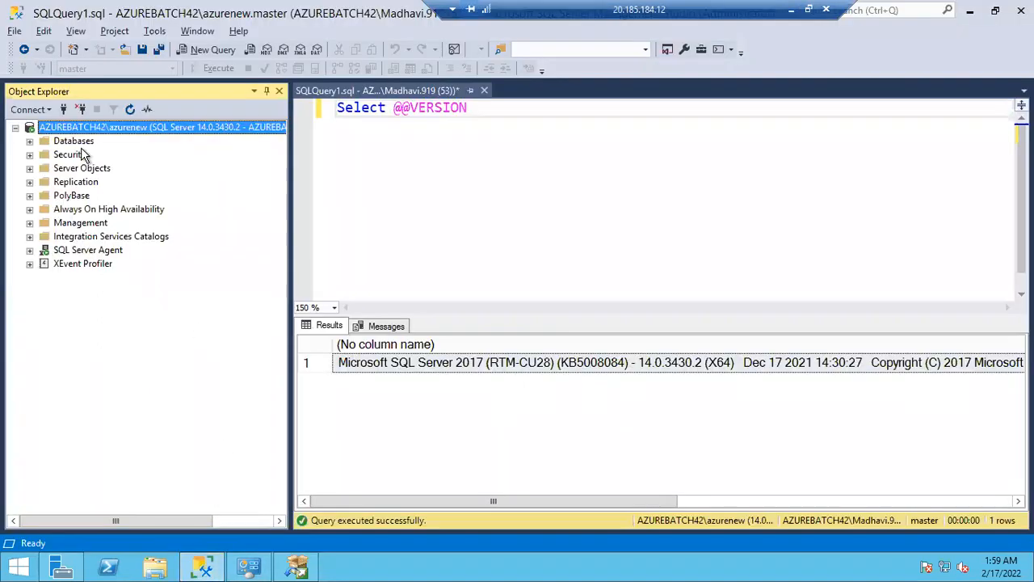
{"action": "left_click", "coordinate": [65, 109]}
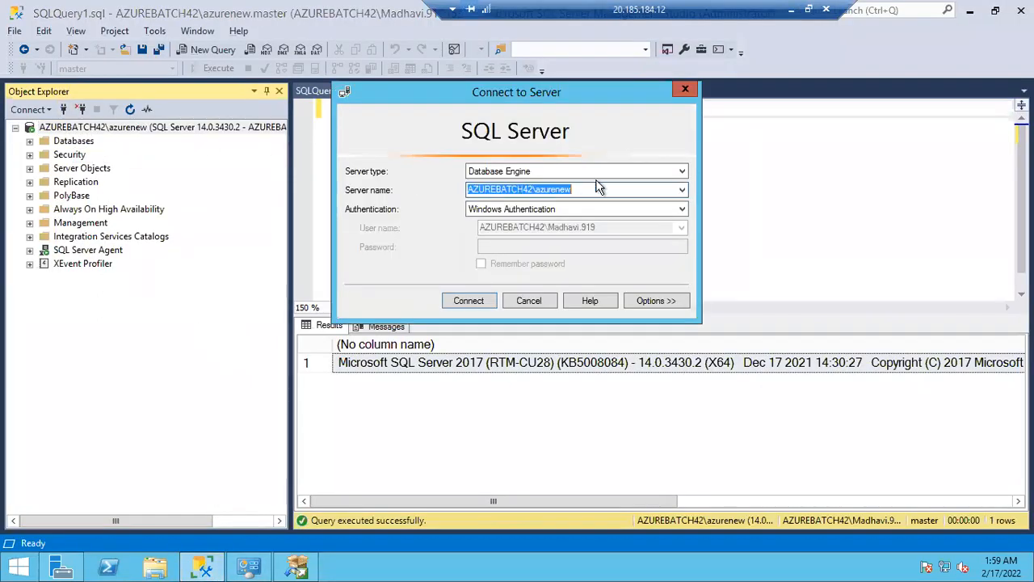
{"action": "left_click", "coordinate": [682, 190]}
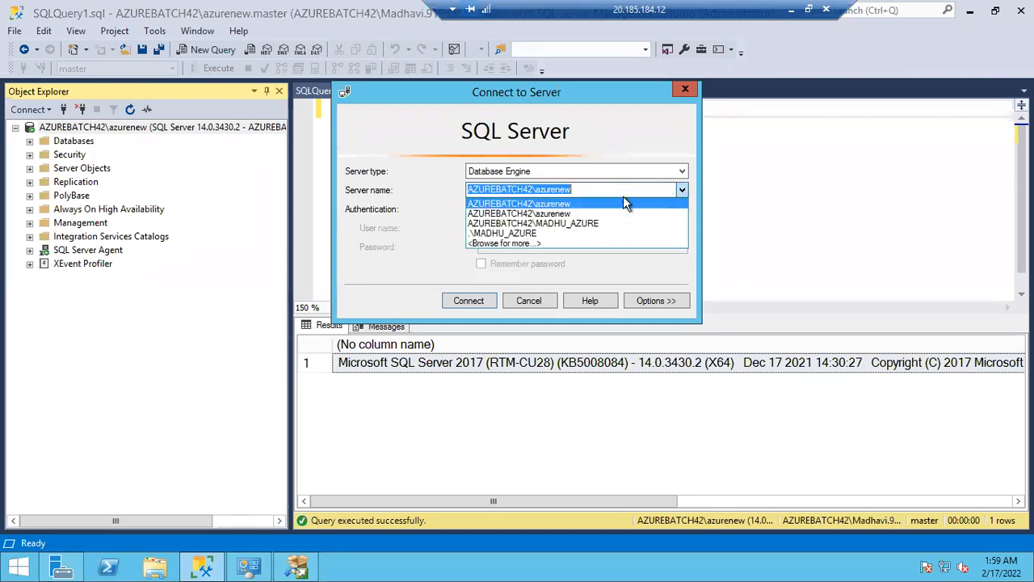
{"action": "left_click", "coordinate": [568, 230]}
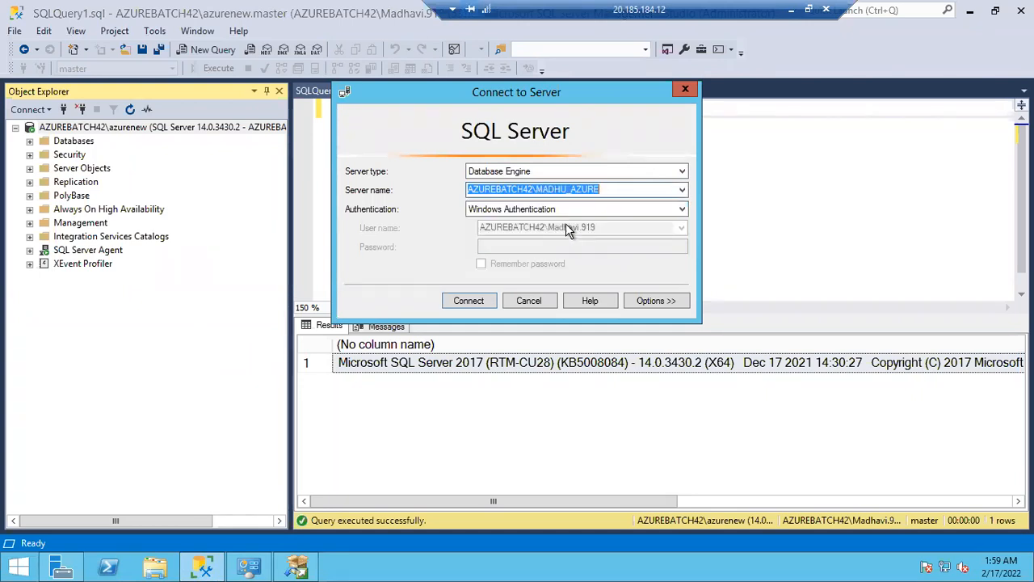
{"action": "left_click", "coordinate": [469, 301]}
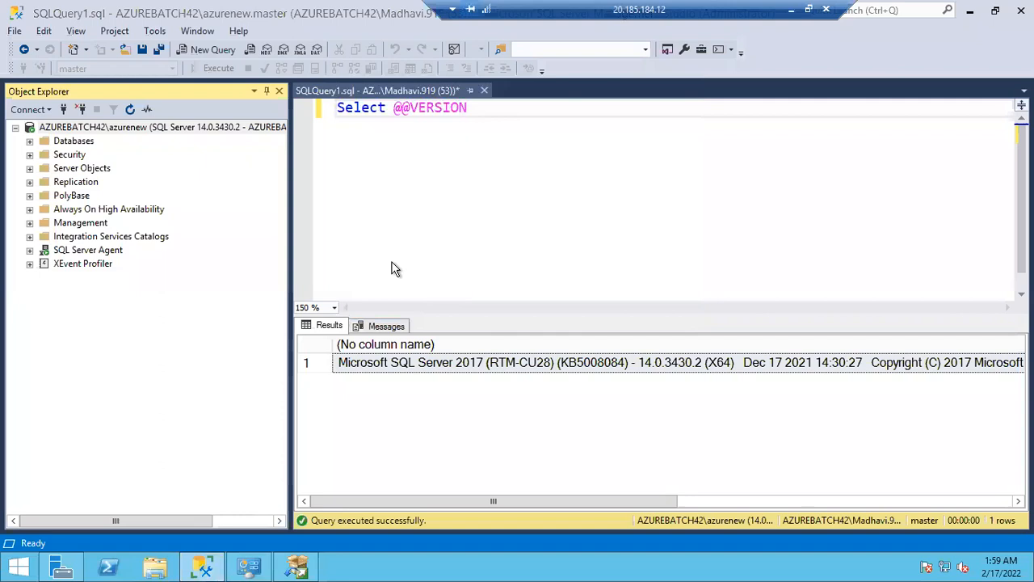
{"action": "left_click", "coordinate": [86, 130]}
{"action": "left_click", "coordinate": [81, 109]}
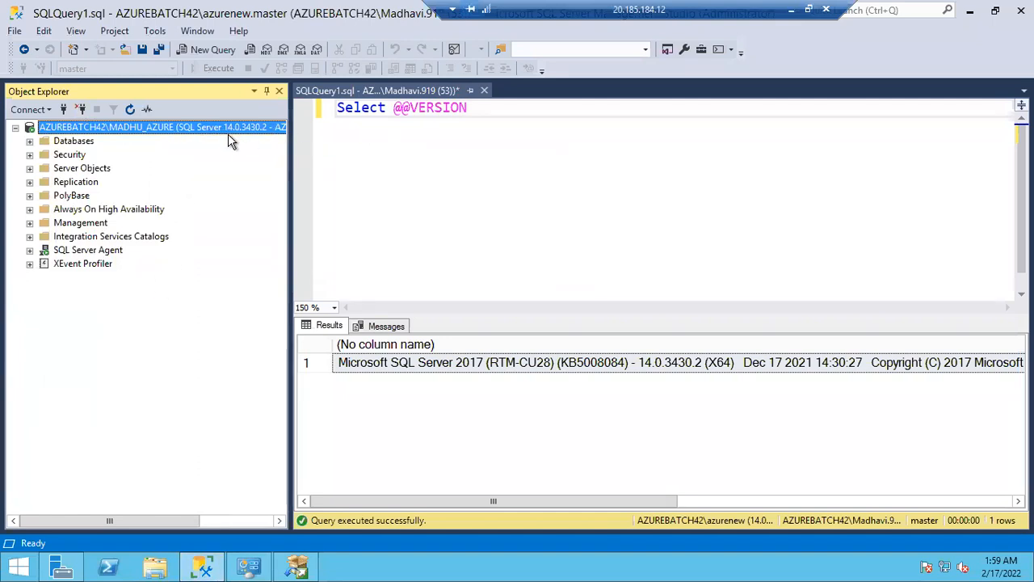
{"action": "left_click", "coordinate": [403, 150]}
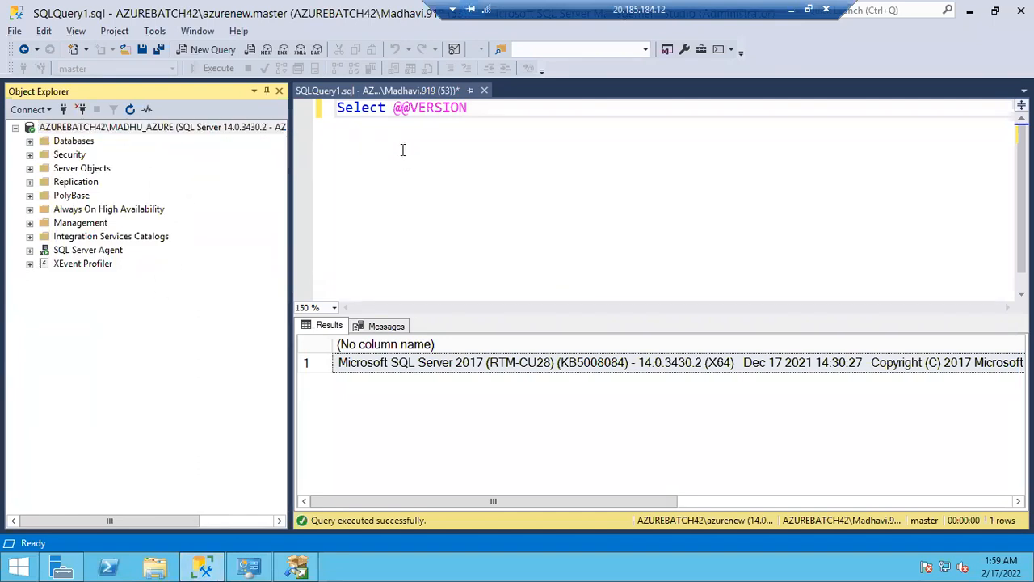
{"action": "key", "text": "F5"}
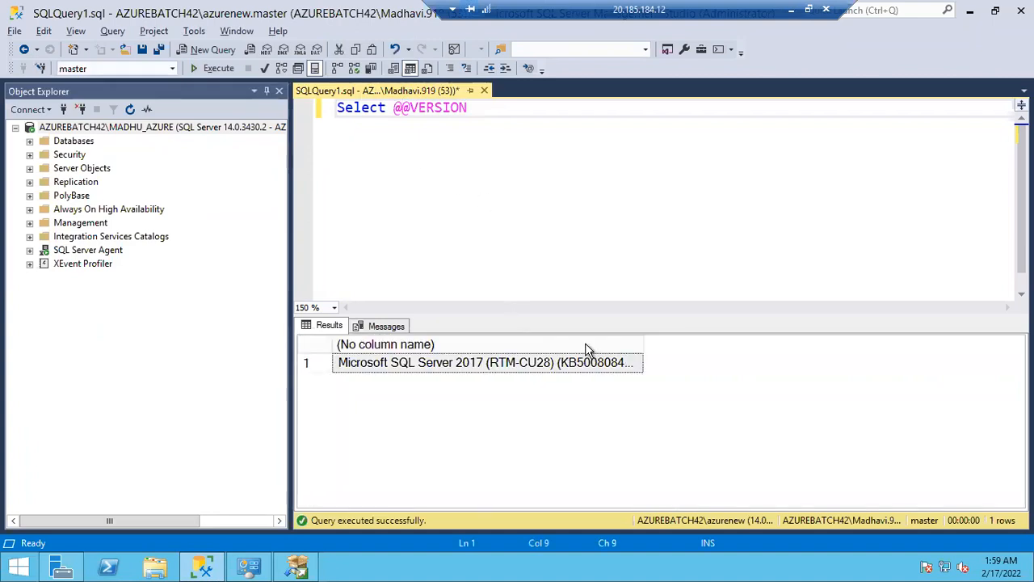
{"action": "double_click", "coordinate": [641, 346]}
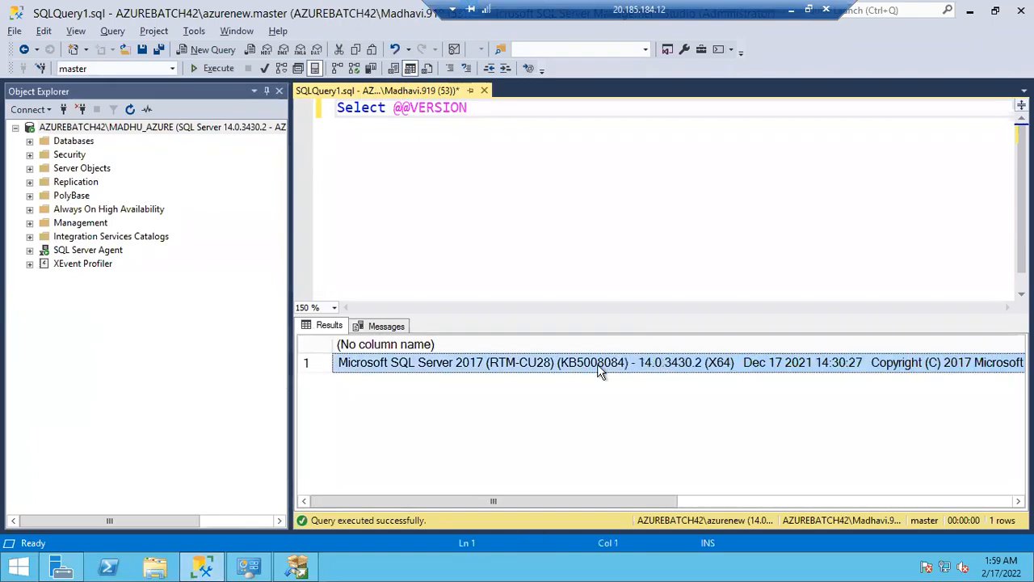
Step: Connect Object Explorer to the AZUREBATCH42\azurenew instance with Windows Authentication and select the MADHU_AZURE server
{"action": "left_click", "coordinate": [296, 566]}
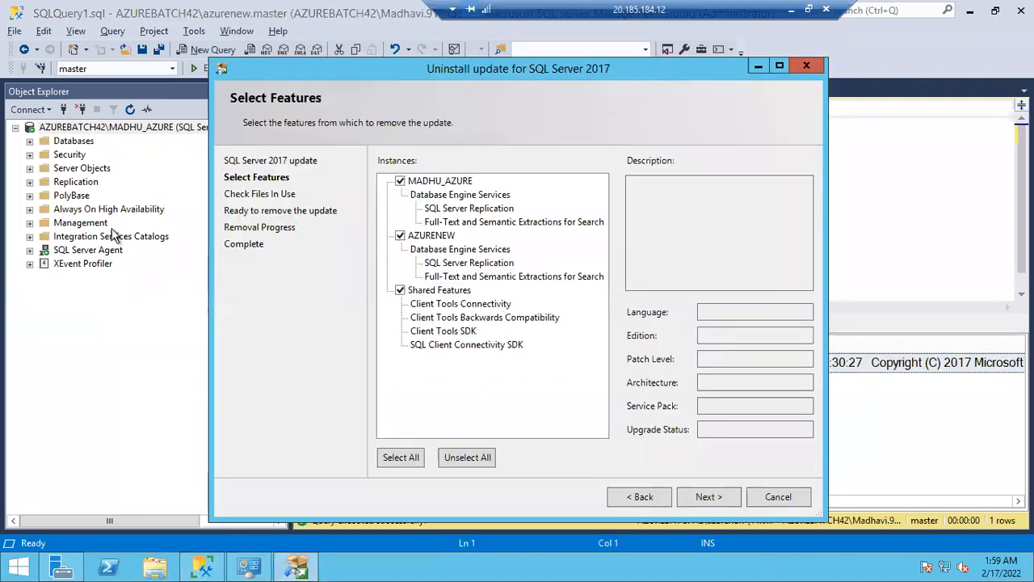
{"action": "left_click", "coordinate": [98, 345]}
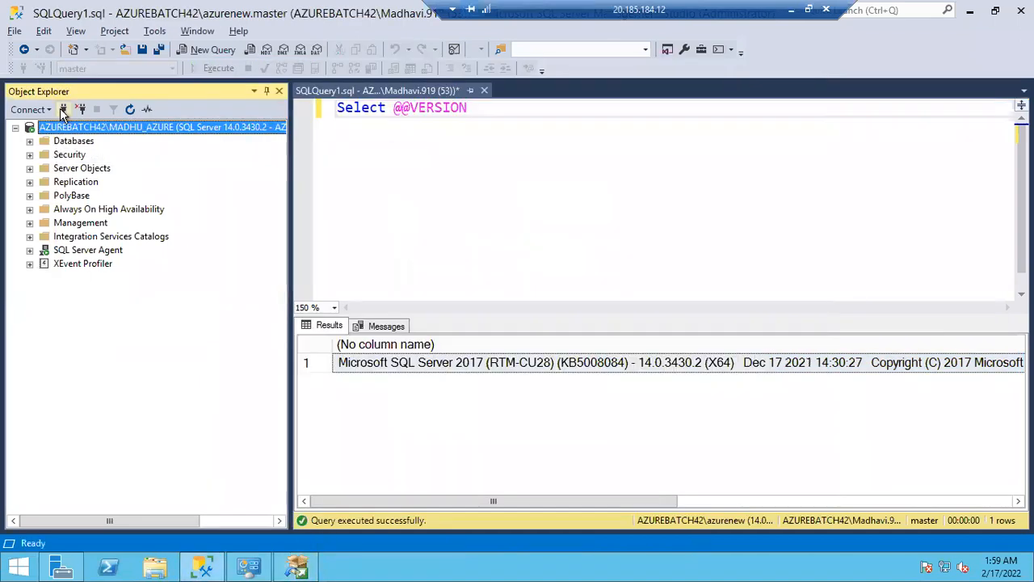
{"action": "left_click", "coordinate": [63, 109]}
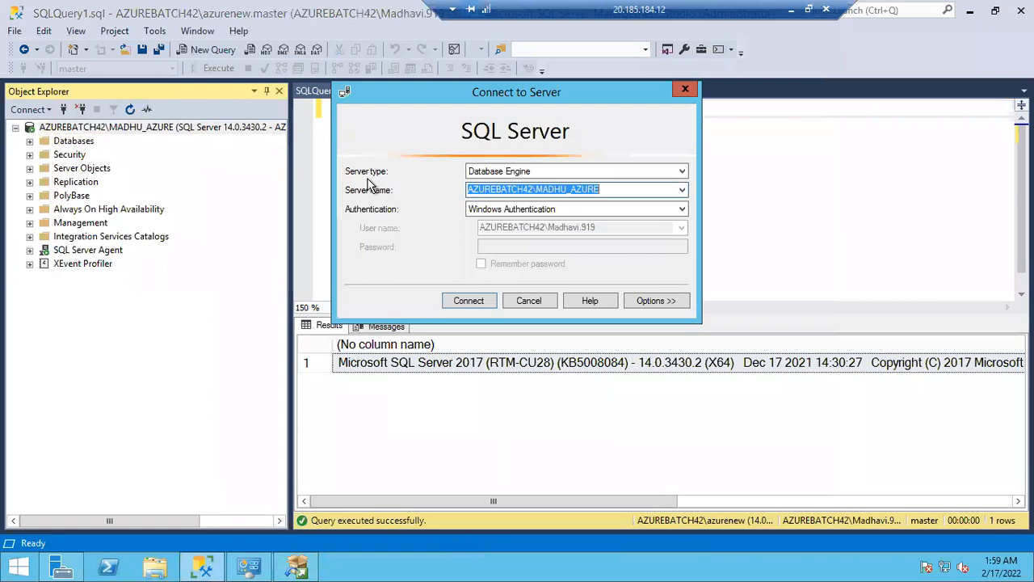
{"action": "left_click", "coordinate": [683, 191]}
{"action": "left_click", "coordinate": [575, 216]}
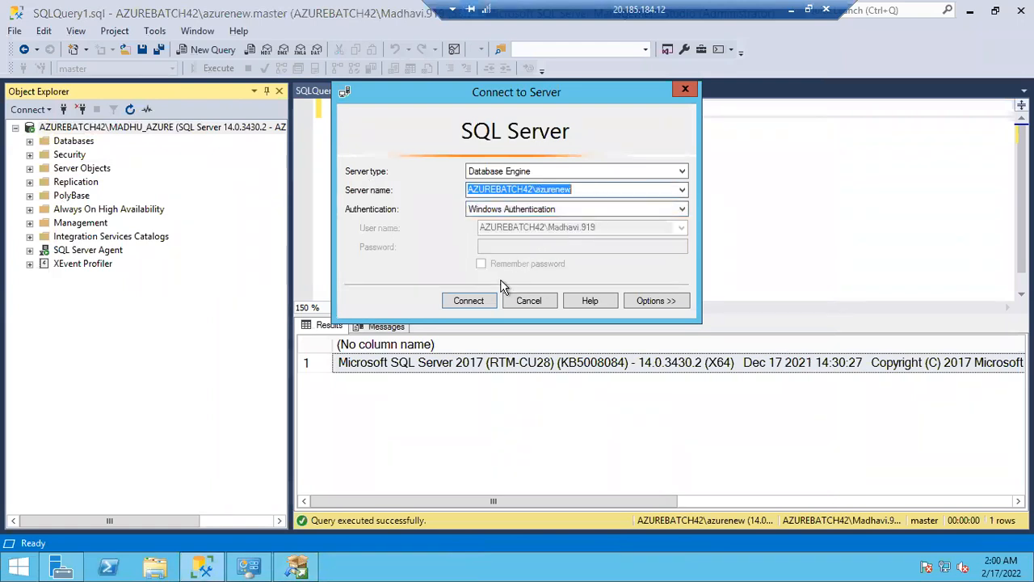
{"action": "left_click", "coordinate": [469, 301]}
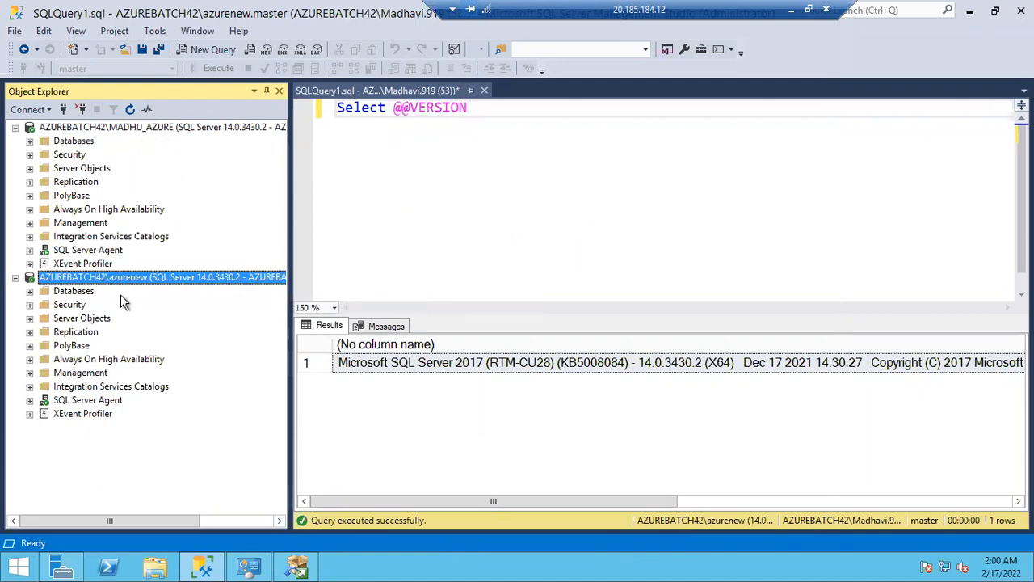
{"action": "left_click", "coordinate": [144, 127]}
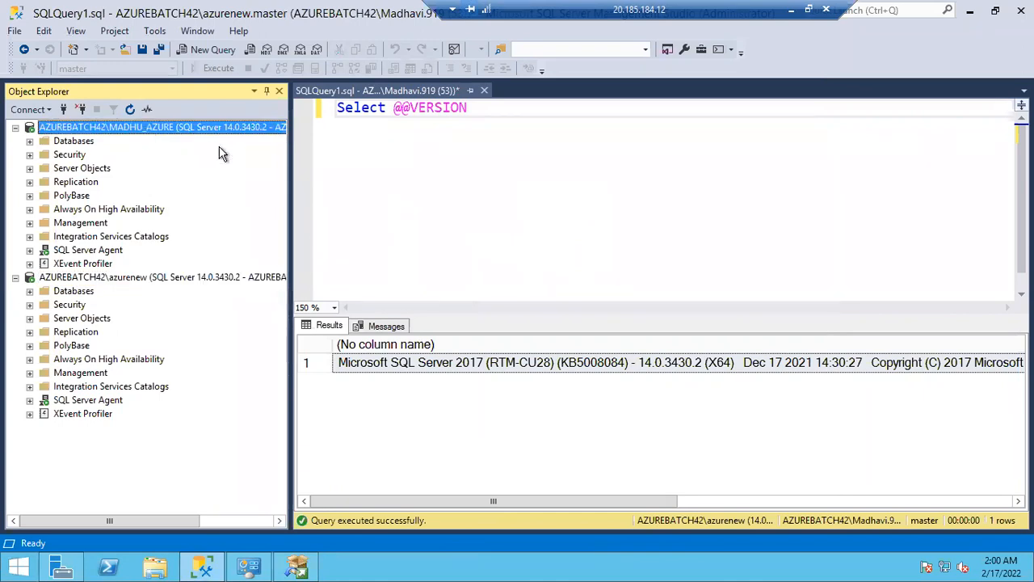
Step: Switch to the SQL Server 2017 update uninstall wizard and exclude AZURENEW and Shared Features, leaving only MADHU_AZURE selected
{"action": "left_click", "coordinate": [299, 566]}
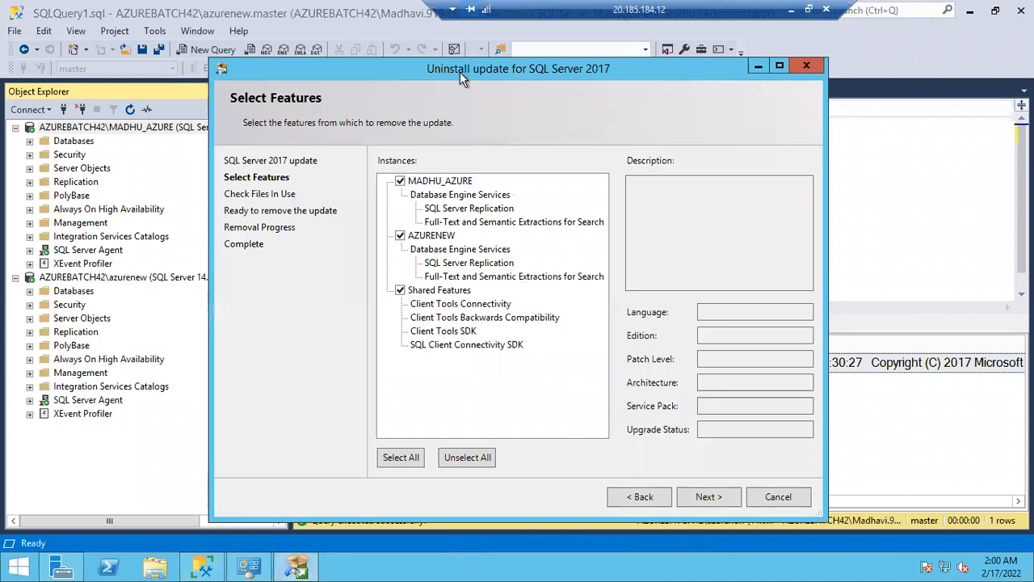
{"action": "left_click_drag", "start_coordinate": [477, 71], "coordinate": [576, 61]}
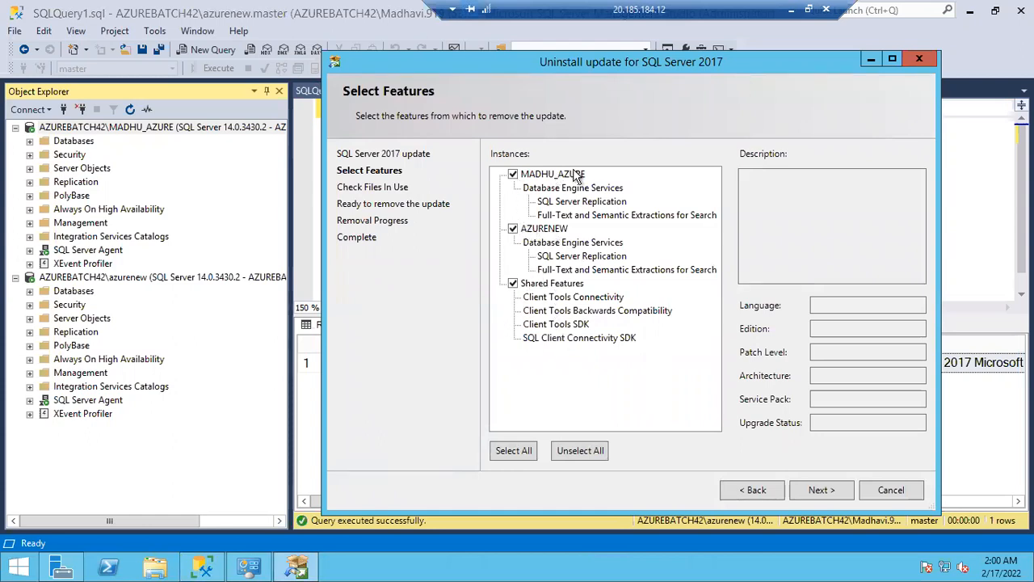
{"action": "left_click", "coordinate": [514, 230]}
{"action": "left_click", "coordinate": [515, 231]}
{"action": "left_click", "coordinate": [512, 228]}
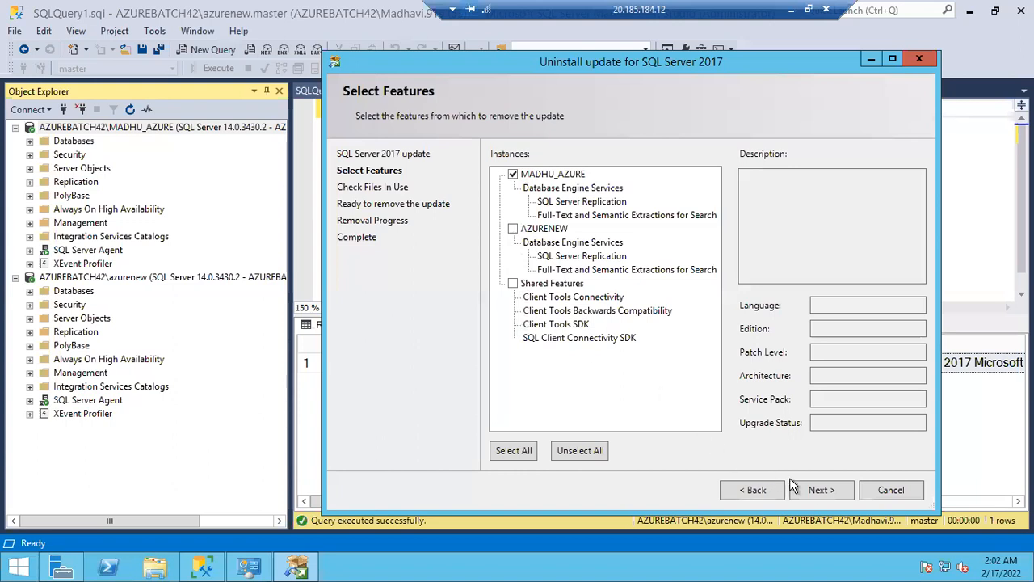
Step: Proceed through the files-in-use check and the summary, and start removing the update from the MADHU_AZURE instance
{"action": "left_click", "coordinate": [816, 490]}
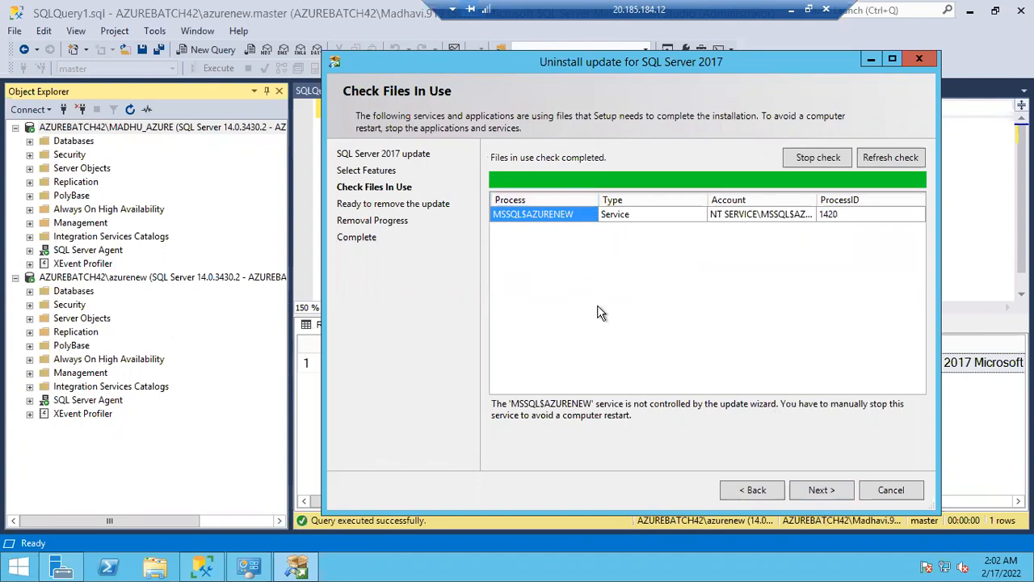
{"action": "left_click", "coordinate": [820, 498]}
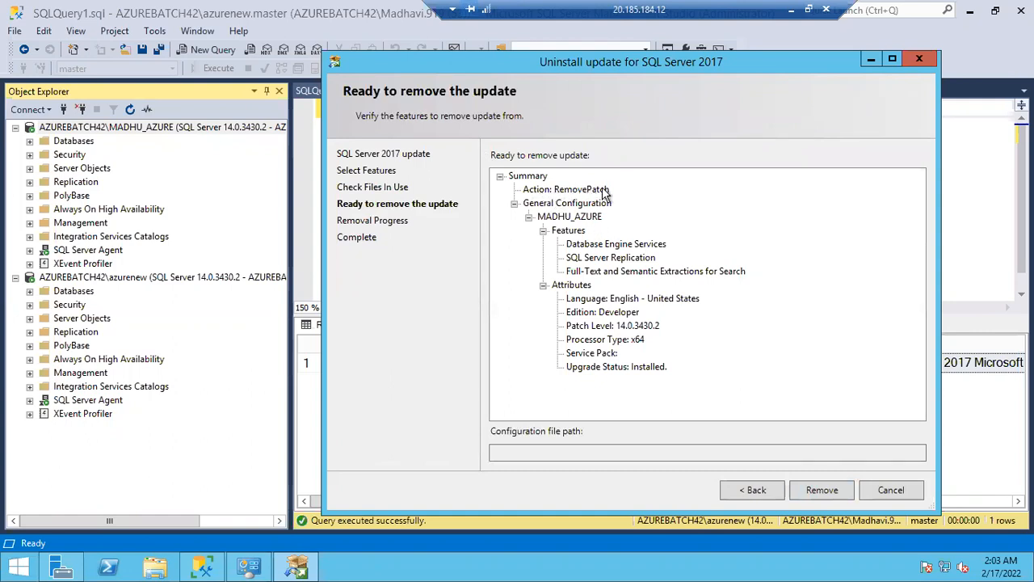
{"action": "left_click", "coordinate": [814, 488]}
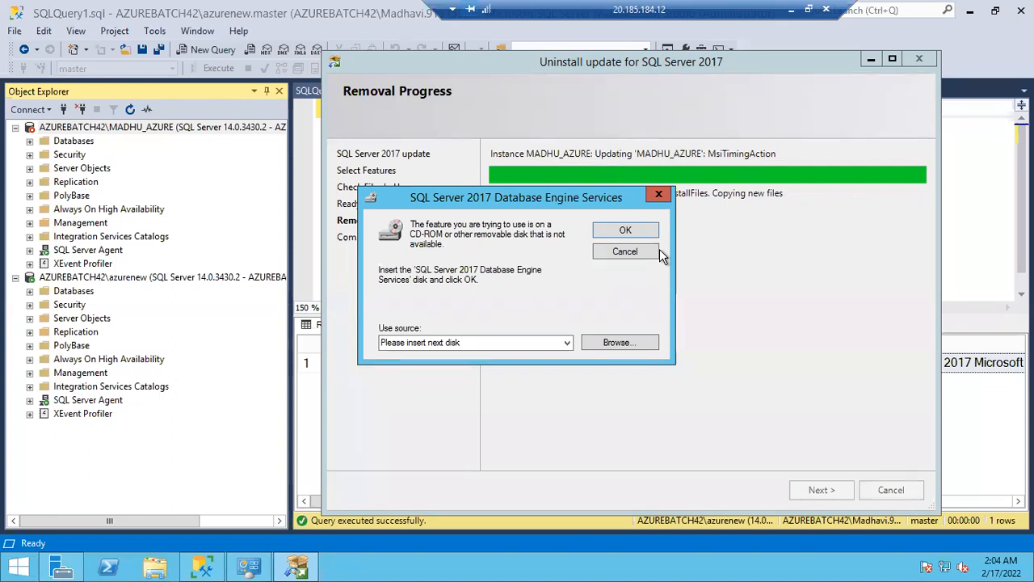
Step: Try to continue the Database Engine Services removal with the default source "Please insert next disk"
{"action": "left_click_drag", "start_coordinate": [540, 205], "coordinate": [650, 239]}
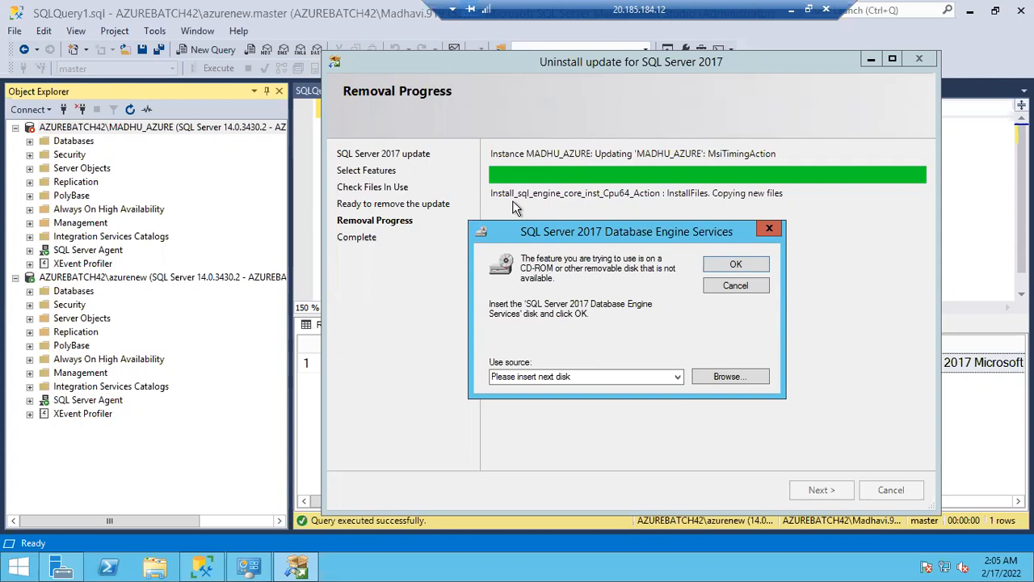
{"action": "left_click", "coordinate": [732, 265]}
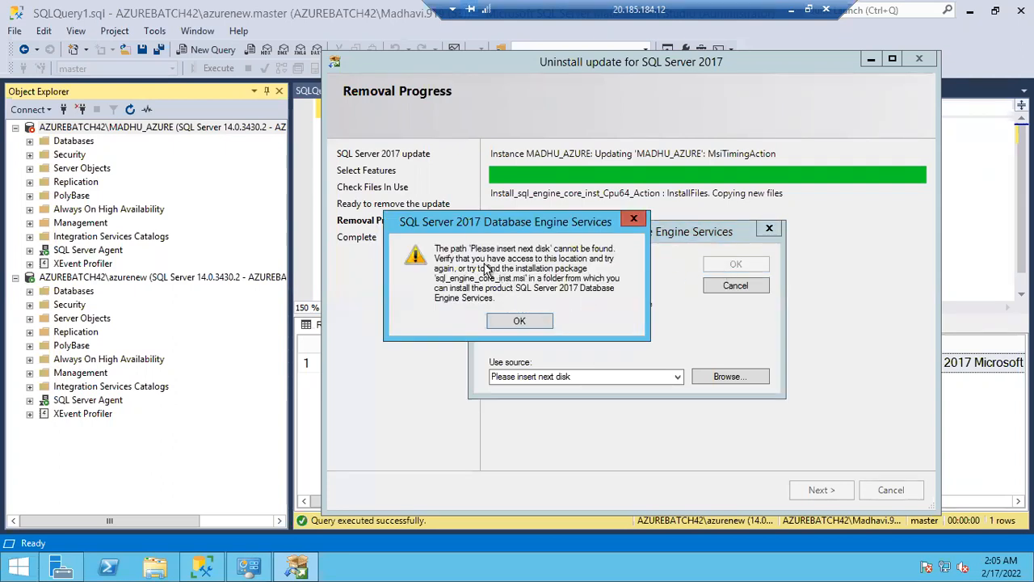
{"action": "left_click", "coordinate": [522, 322]}
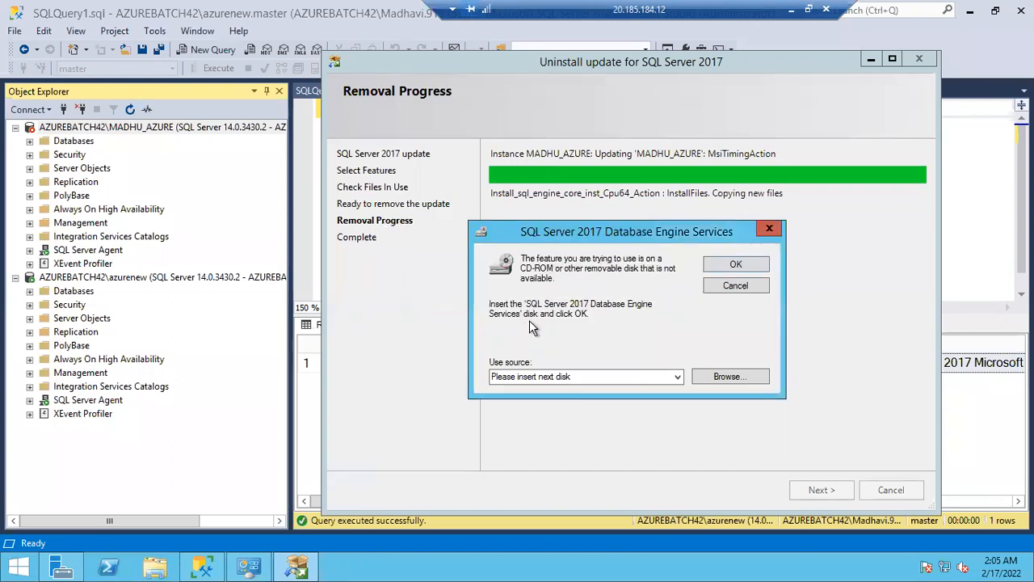
Step: Browse the Downloads folder and C:\azuresoftware for the sql_engine_core_inst.msi installation package
{"action": "left_click", "coordinate": [722, 378]}
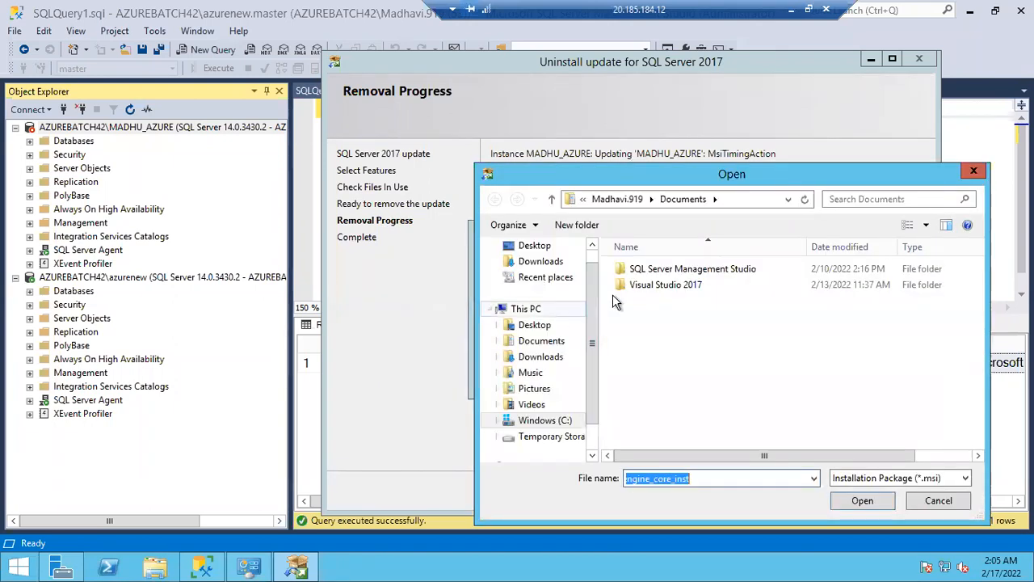
{"action": "left_click_drag", "start_coordinate": [707, 178], "coordinate": [580, 80]}
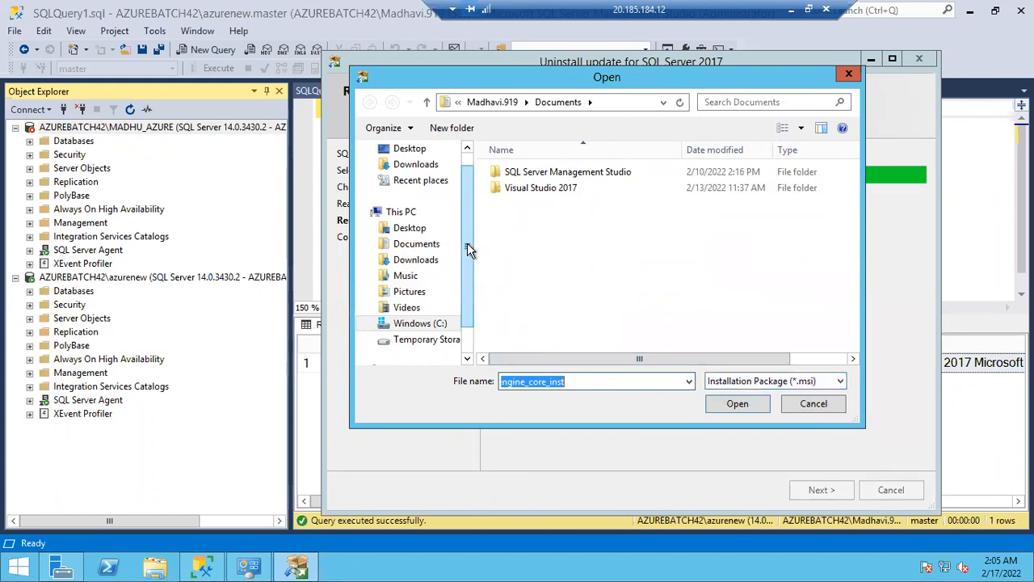
{"action": "scroll", "coordinate": [464, 209], "scroll_direction": "up", "scroll_amount": 1}
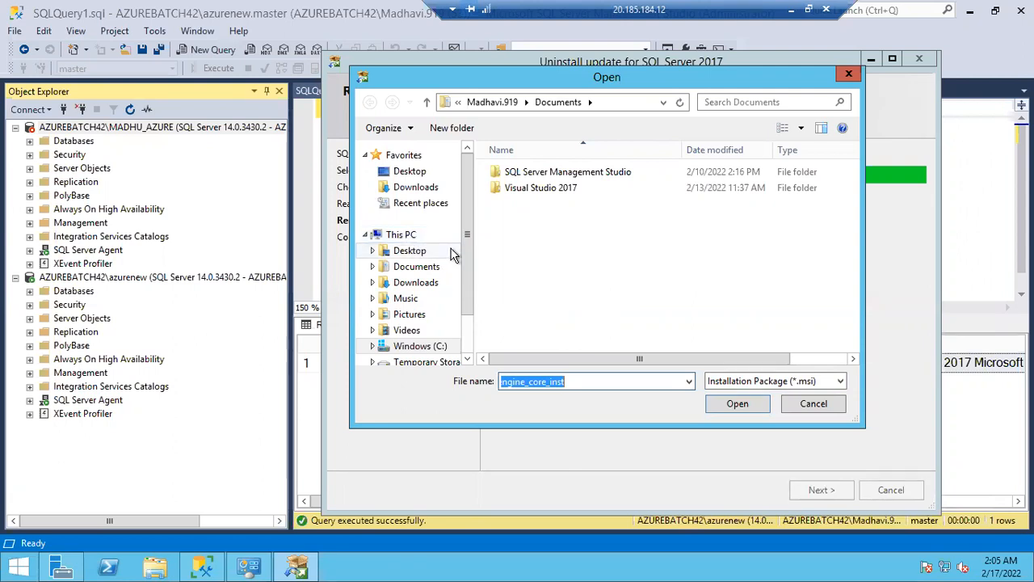
{"action": "left_click_drag", "start_coordinate": [469, 236], "coordinate": [469, 267]}
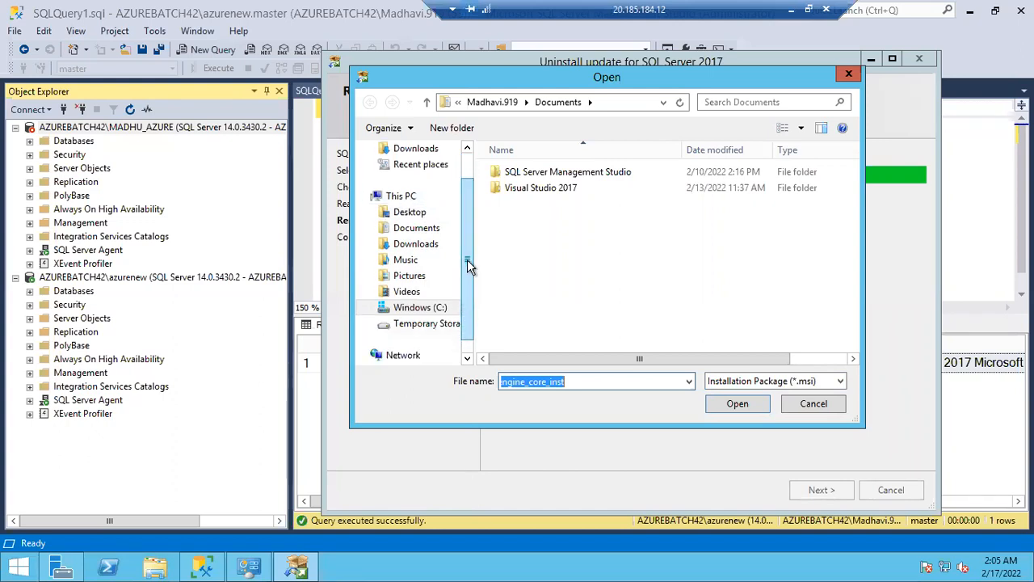
{"action": "left_click", "coordinate": [412, 246]}
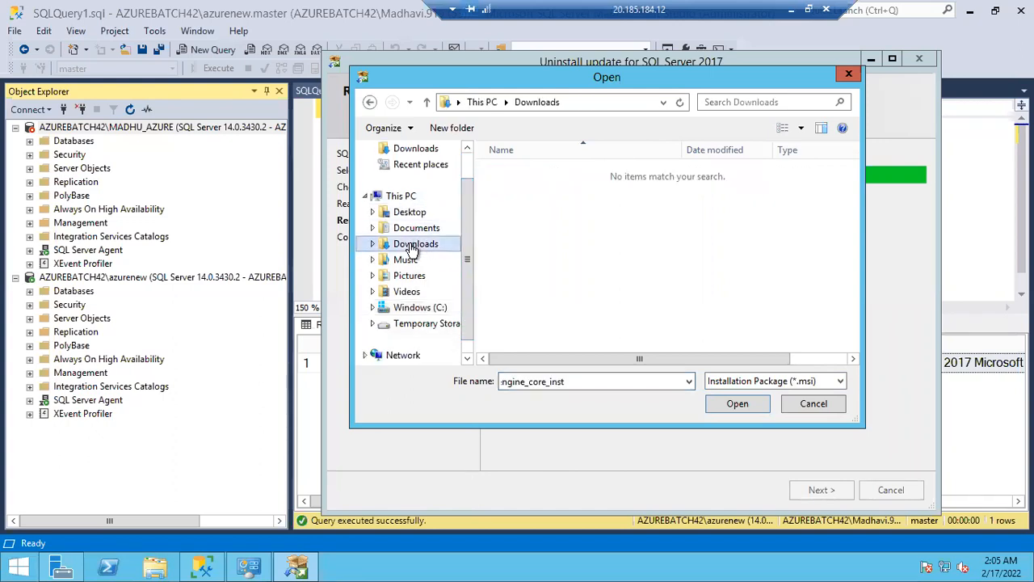
{"action": "left_click", "coordinate": [414, 311]}
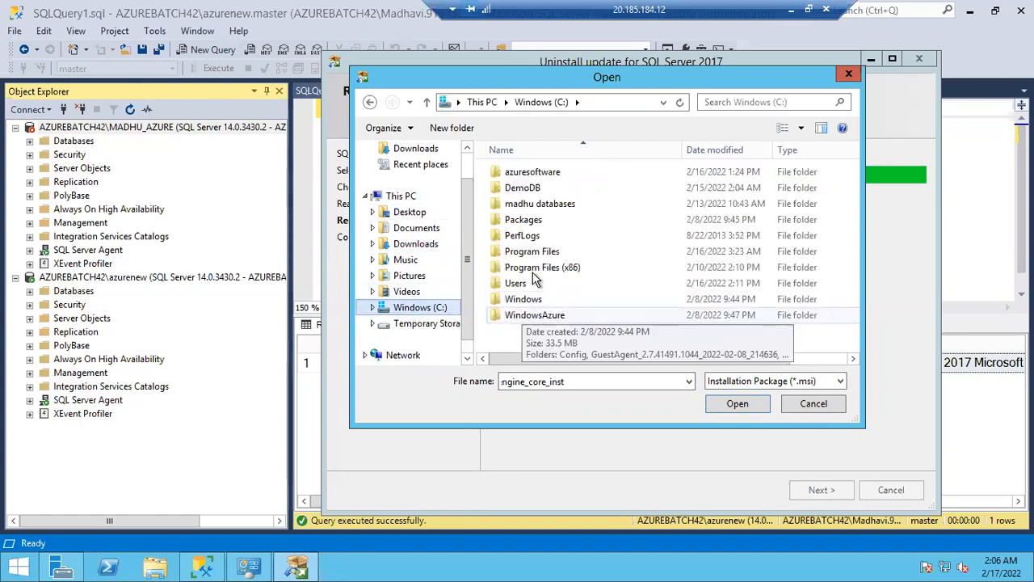
{"action": "double_click", "coordinate": [526, 172]}
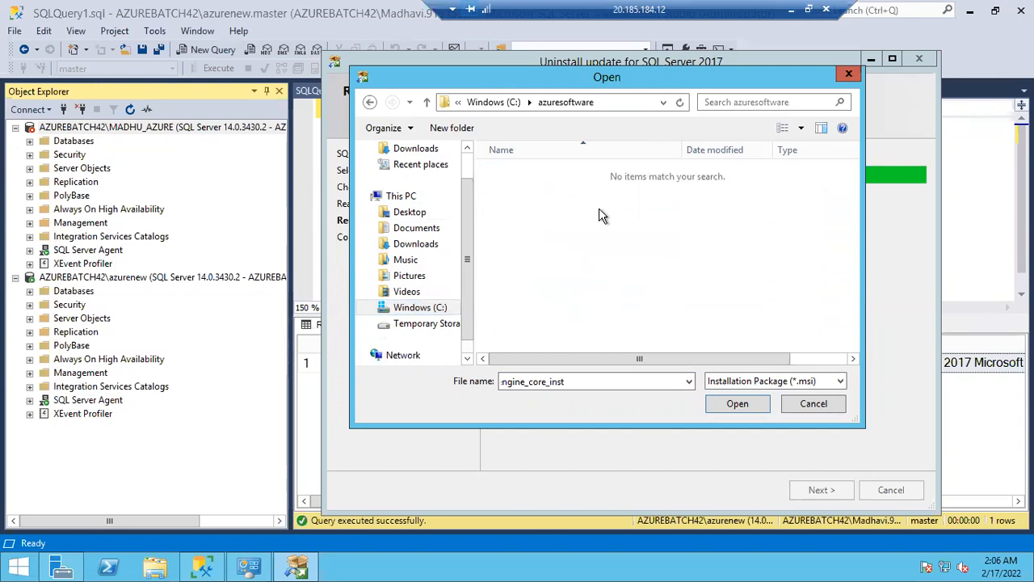
Step: Look for the installation package in Downloads and in the SQL Server Management Studio folder under Documents
{"action": "left_click", "coordinate": [493, 100]}
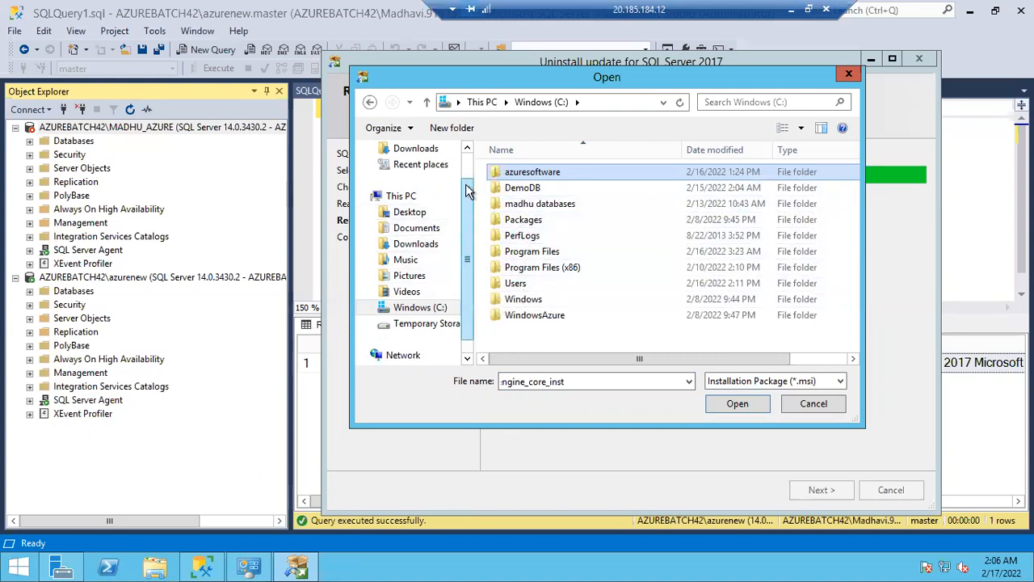
{"action": "left_click", "coordinate": [467, 149]}
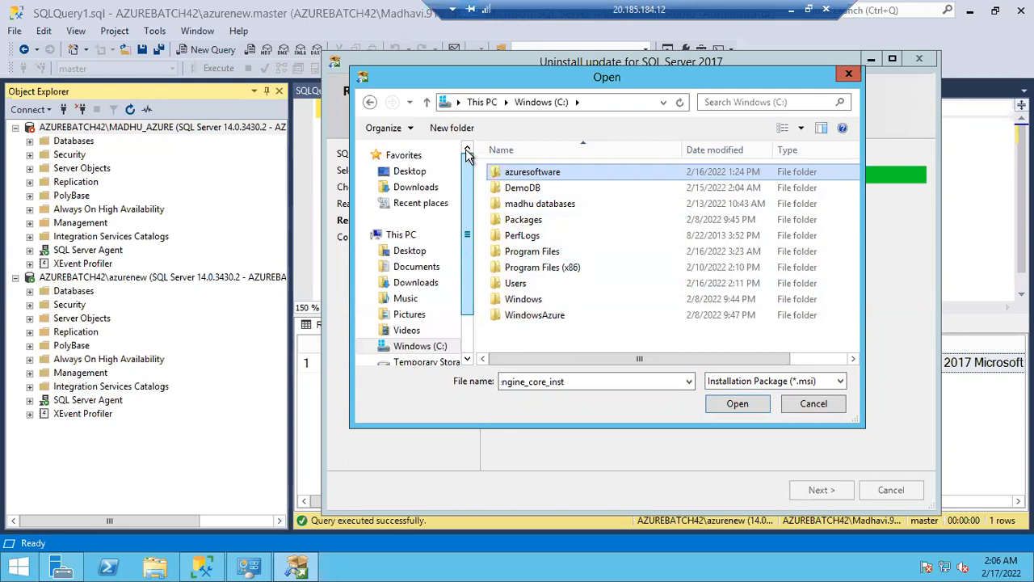
{"action": "left_click", "coordinate": [417, 194]}
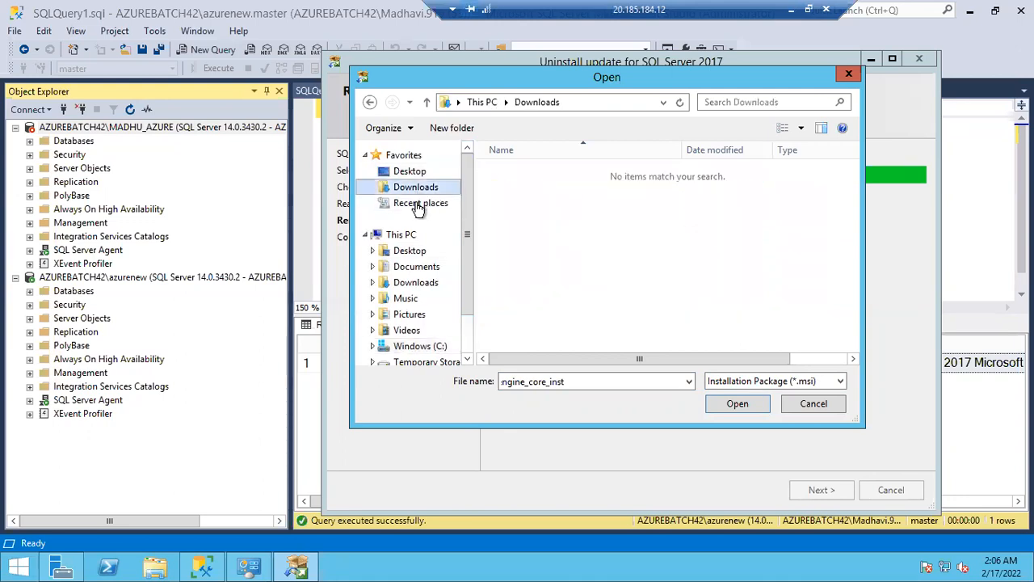
{"action": "left_click", "coordinate": [373, 267]}
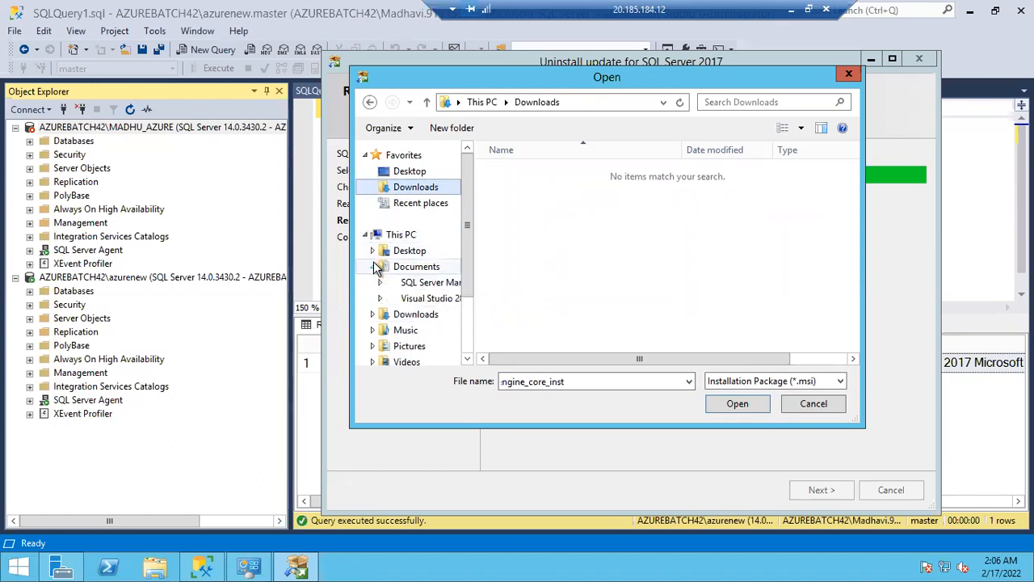
{"action": "left_click", "coordinate": [428, 282]}
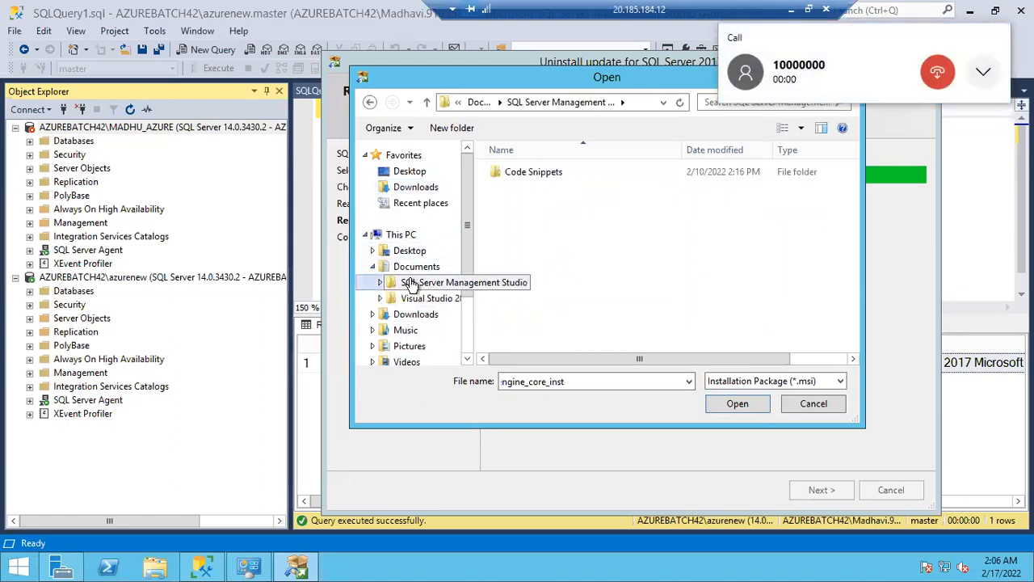